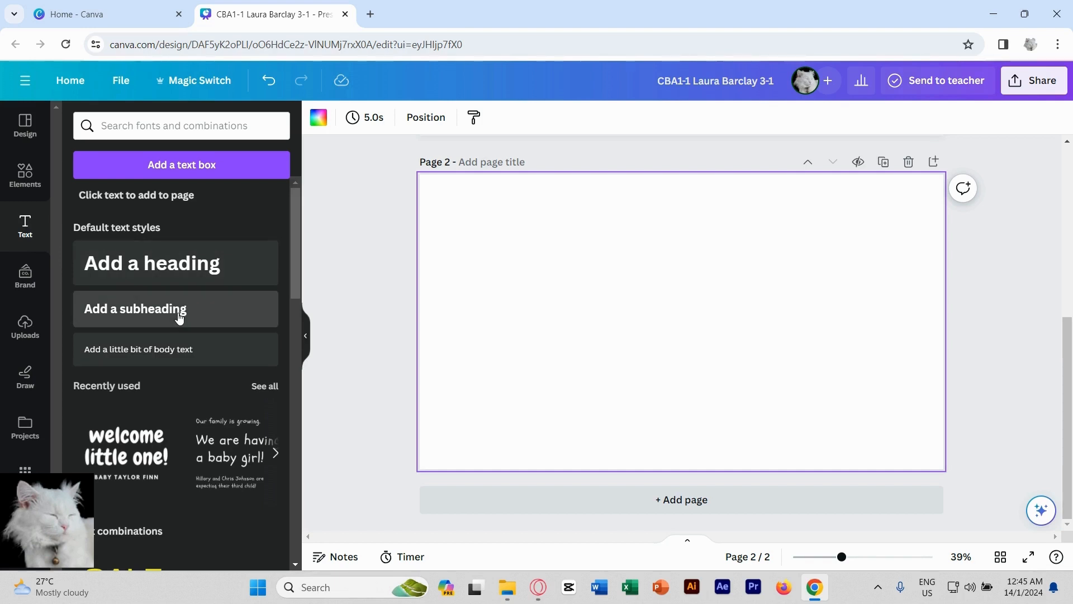
Step: Add the subheading "Input device" to page 2 and place it in the page's upper-left corner
{"action": "left_click", "coordinate": [179, 316]}
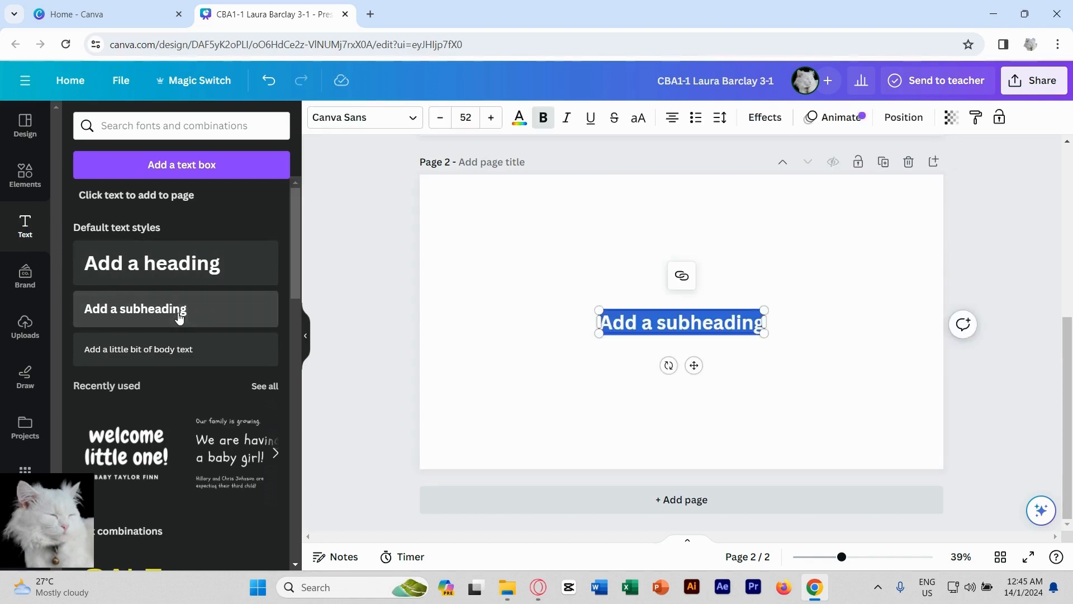
{"action": "type", "text": "Inpu"}
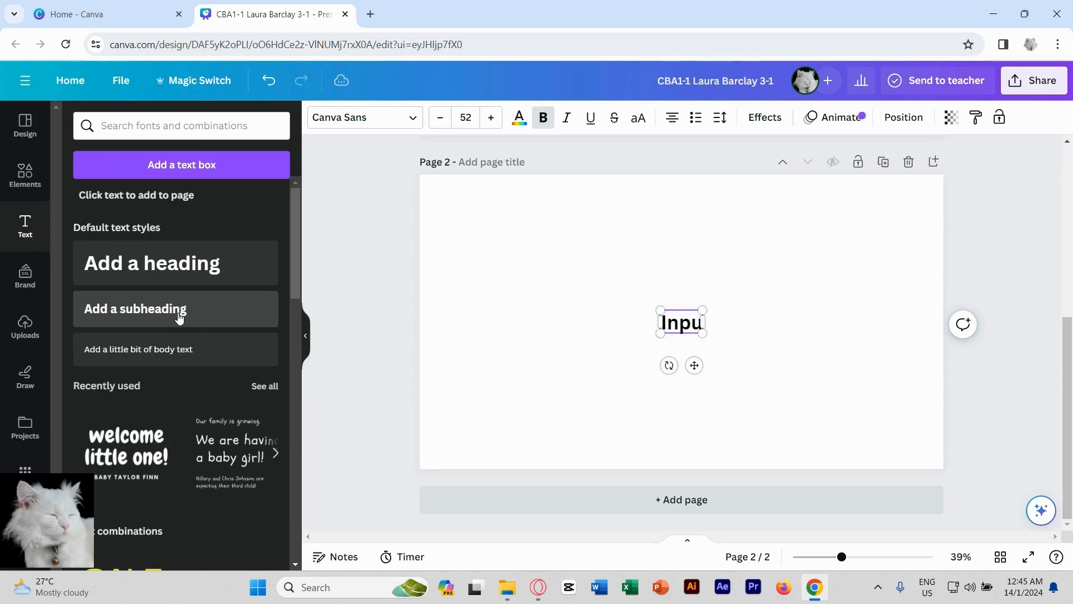
{"action": "type", "text": "t device"}
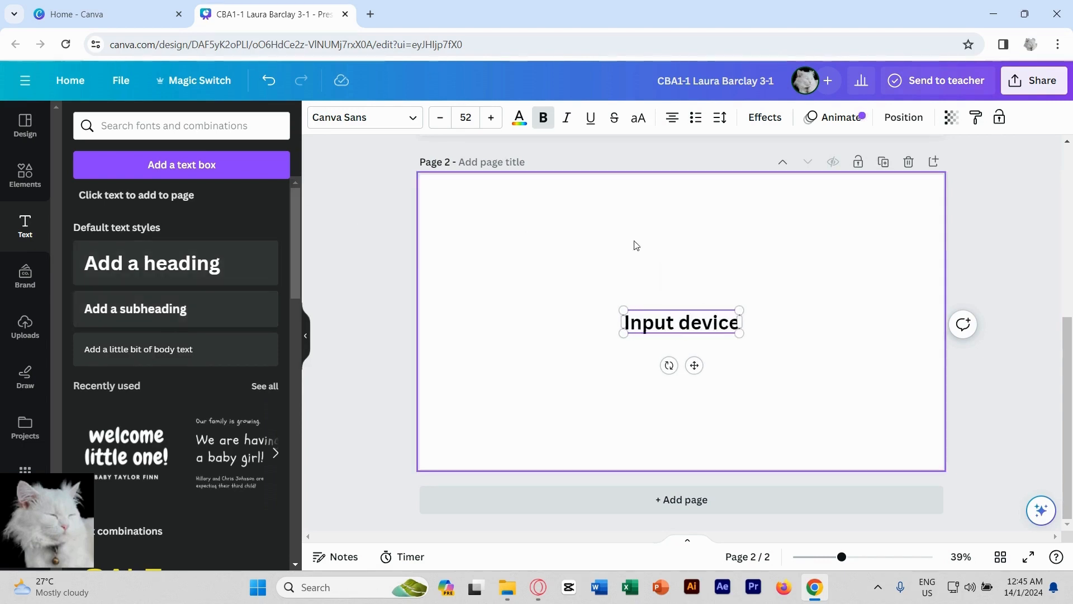
{"action": "left_click", "coordinate": [775, 260]}
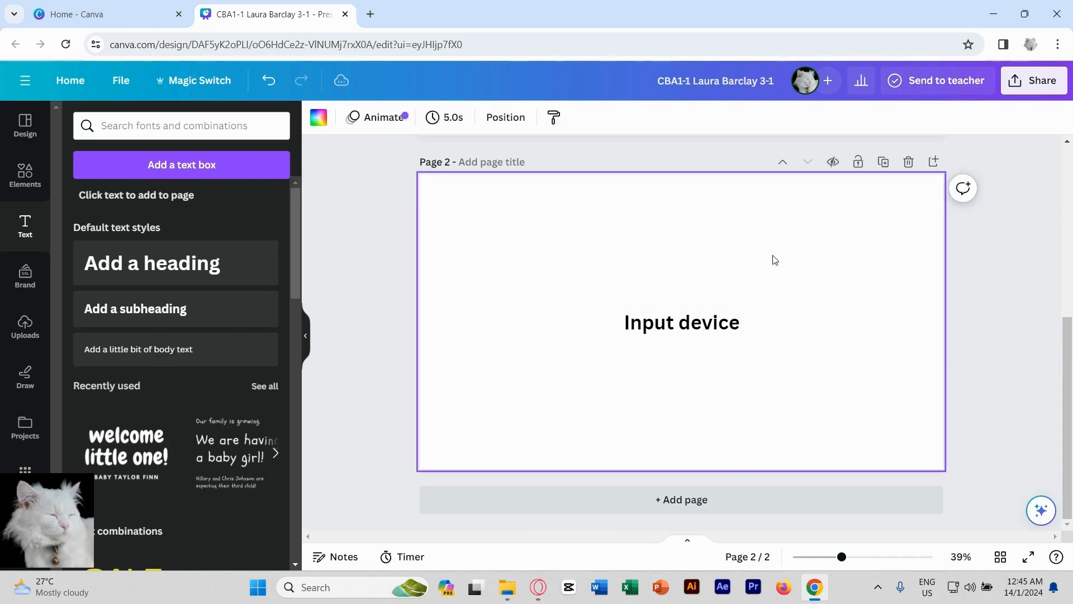
{"action": "left_click", "coordinate": [704, 312]}
{"action": "left_click_drag", "start_coordinate": [703, 311], "coordinate": [503, 199]}
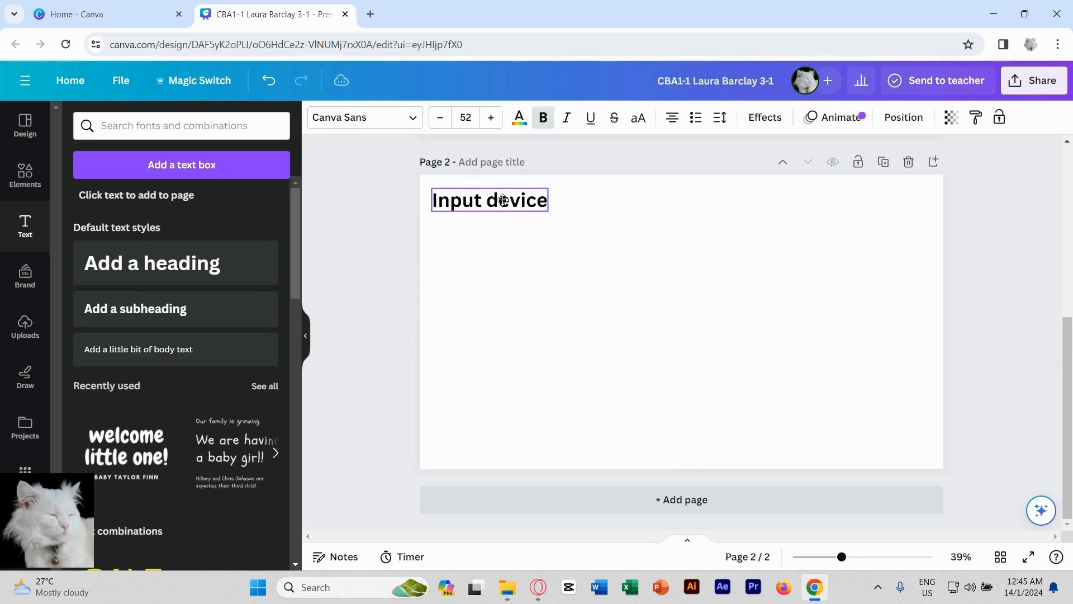
{"action": "left_click", "coordinate": [721, 256]}
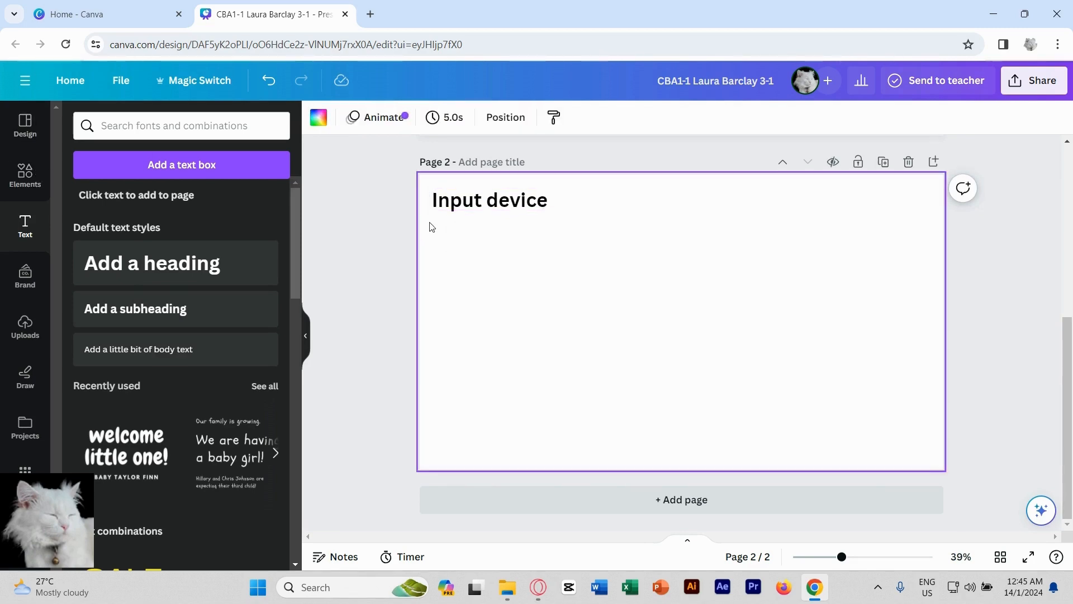
Step: Find a "computer mouse" photo, insert the dark mouse on page 2 and shrink it below the subheading's left part
{"action": "left_click", "coordinate": [25, 176]}
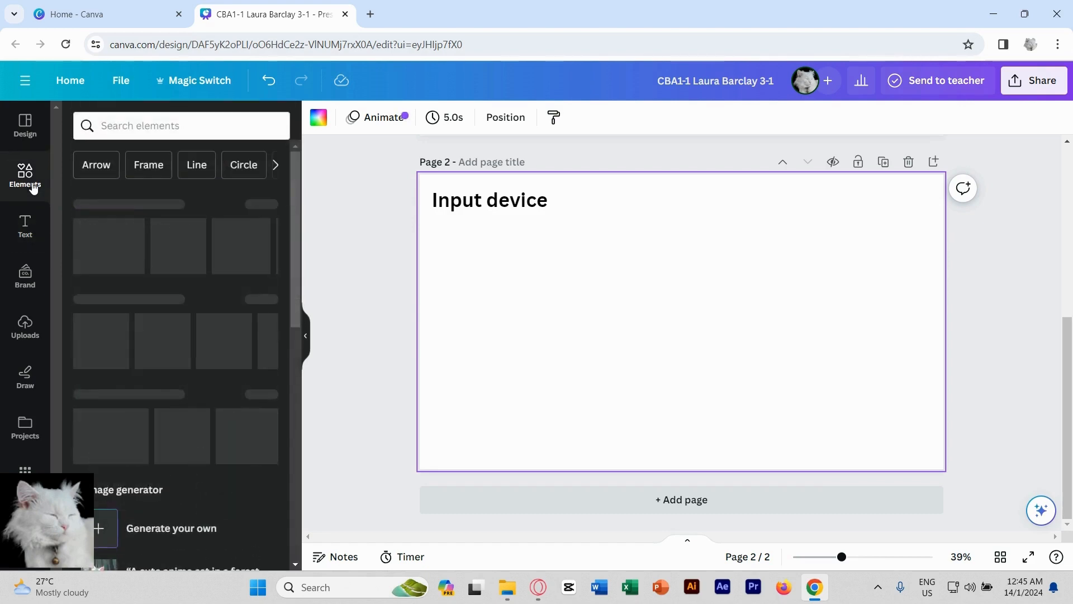
{"action": "left_click", "coordinate": [204, 130]}
{"action": "type", "text": "com"}
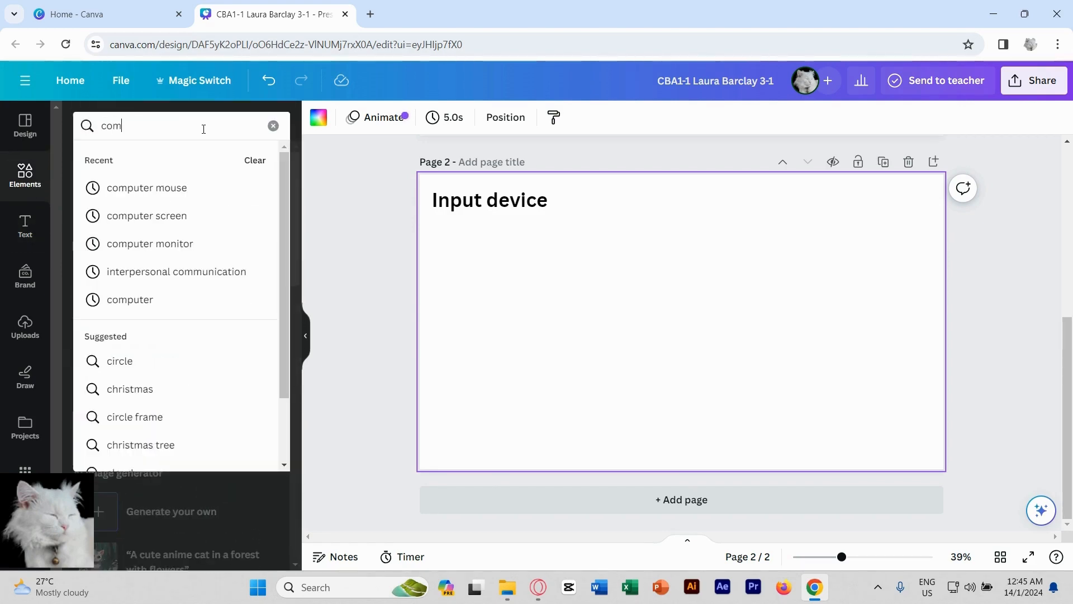
{"action": "type", "text": "puter mouse"}
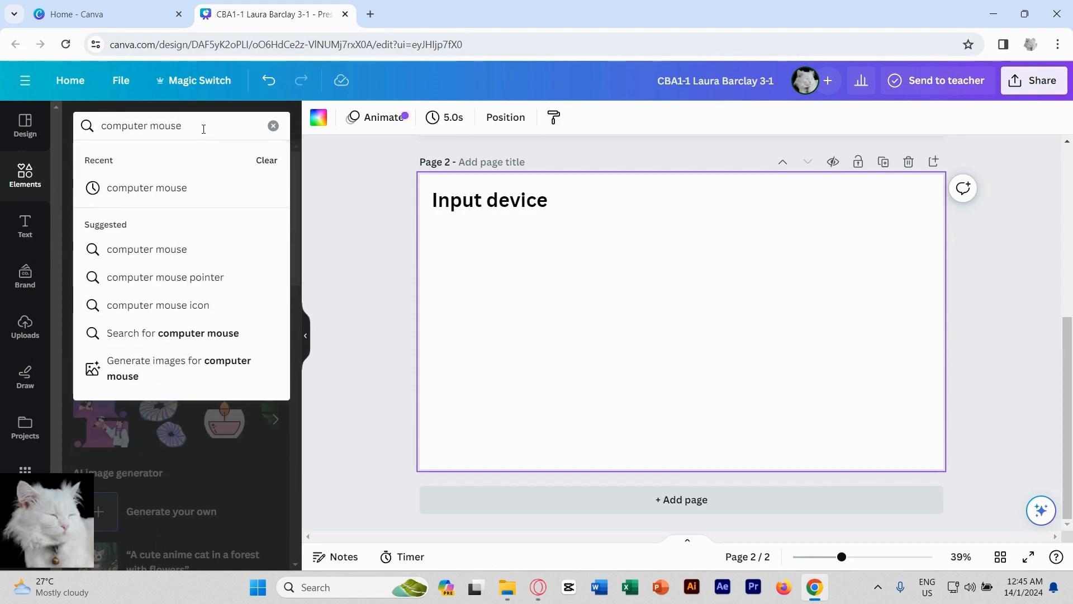
{"action": "left_click", "coordinate": [176, 195]}
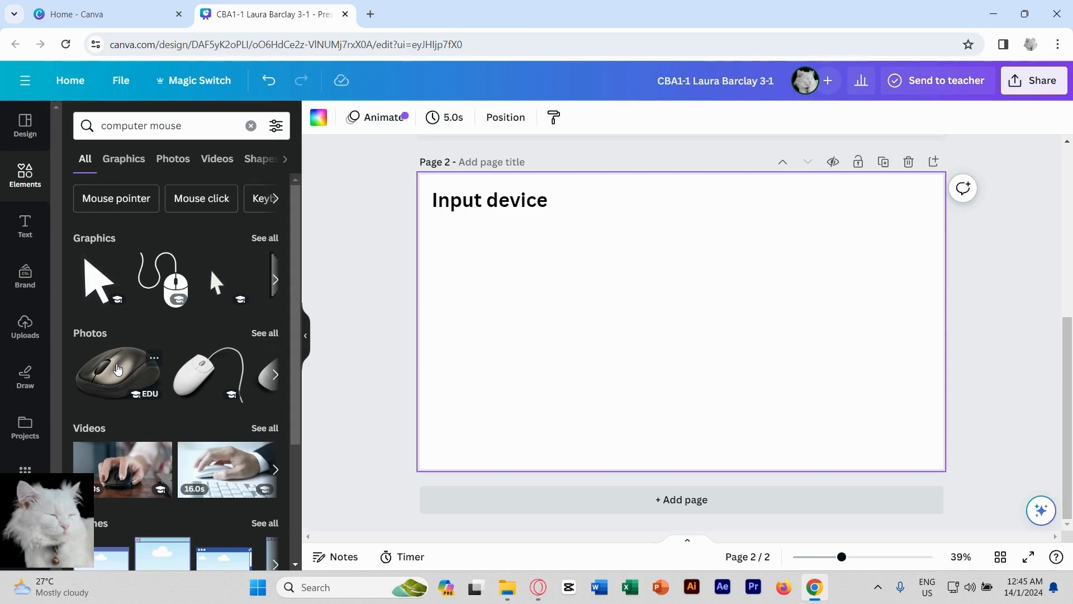
{"action": "left_click", "coordinate": [117, 369]}
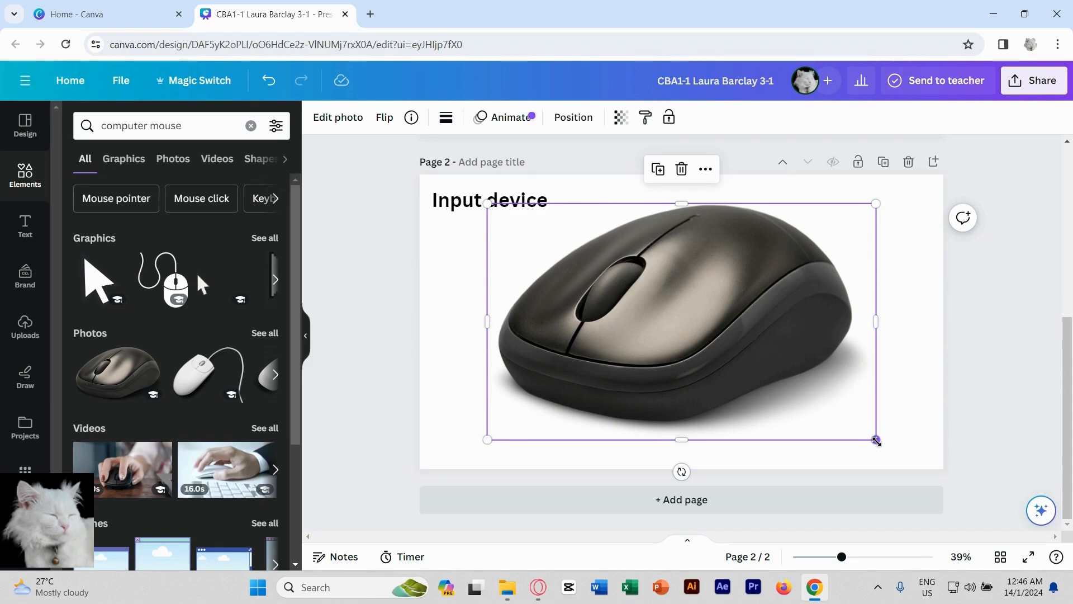
{"action": "left_click_drag", "start_coordinate": [875, 441], "coordinate": [506, 294]}
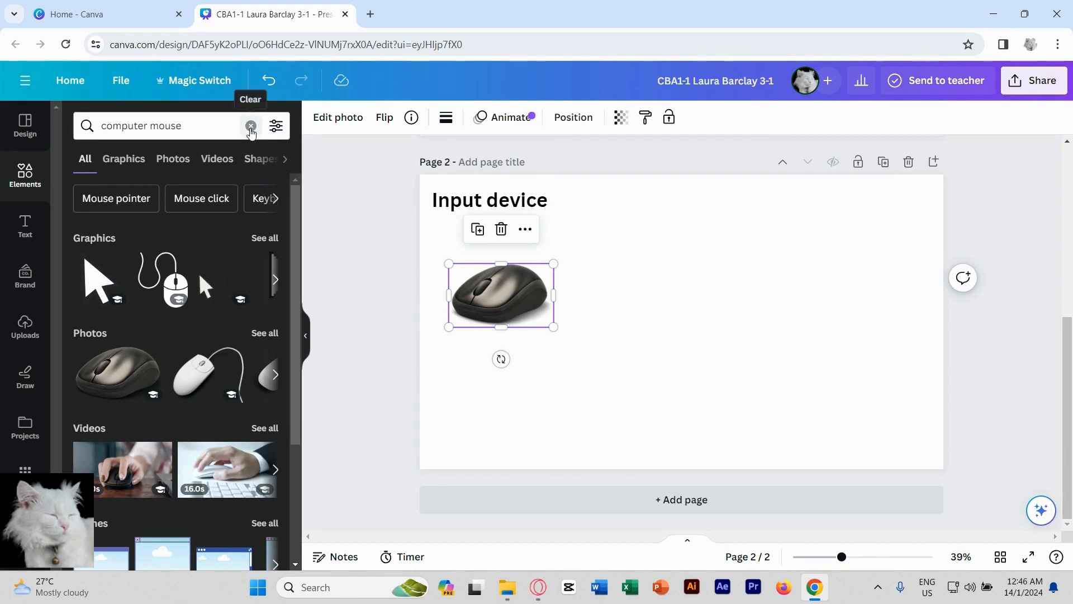
Step: Find a "keyboard" photo, insert the black keyboard and scale it down beside the mouse on page 2
{"action": "left_click", "coordinate": [251, 126]}
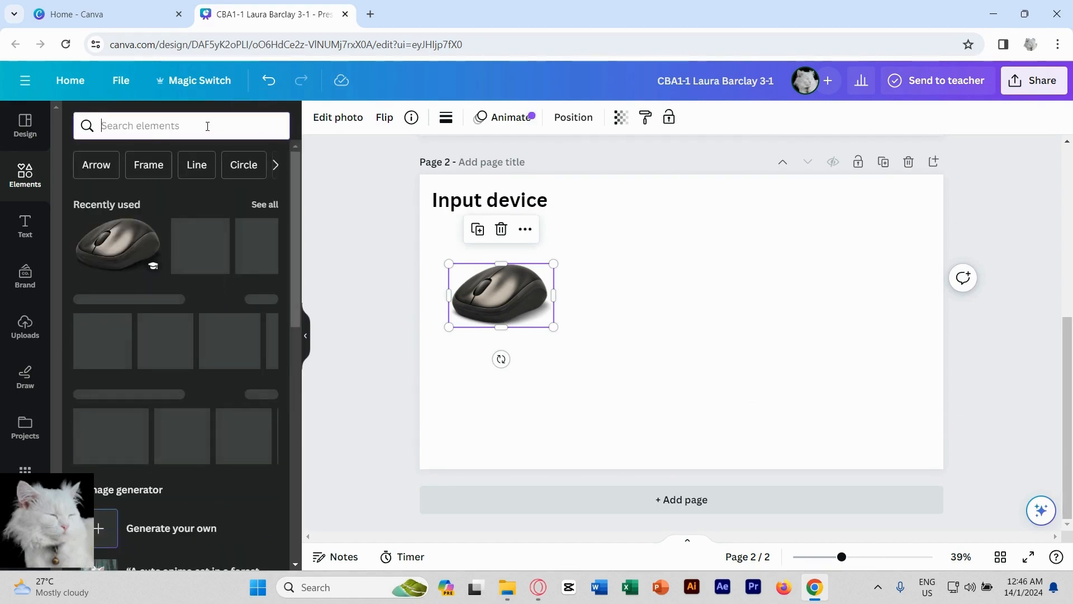
{"action": "type", "text": "keyboard"}
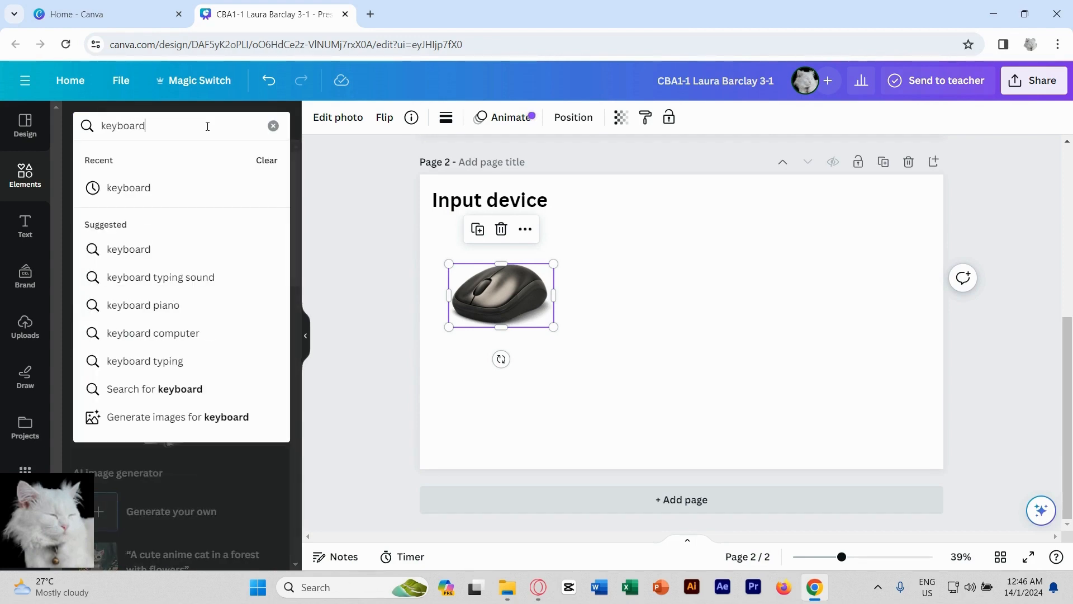
{"action": "key", "text": "Return"}
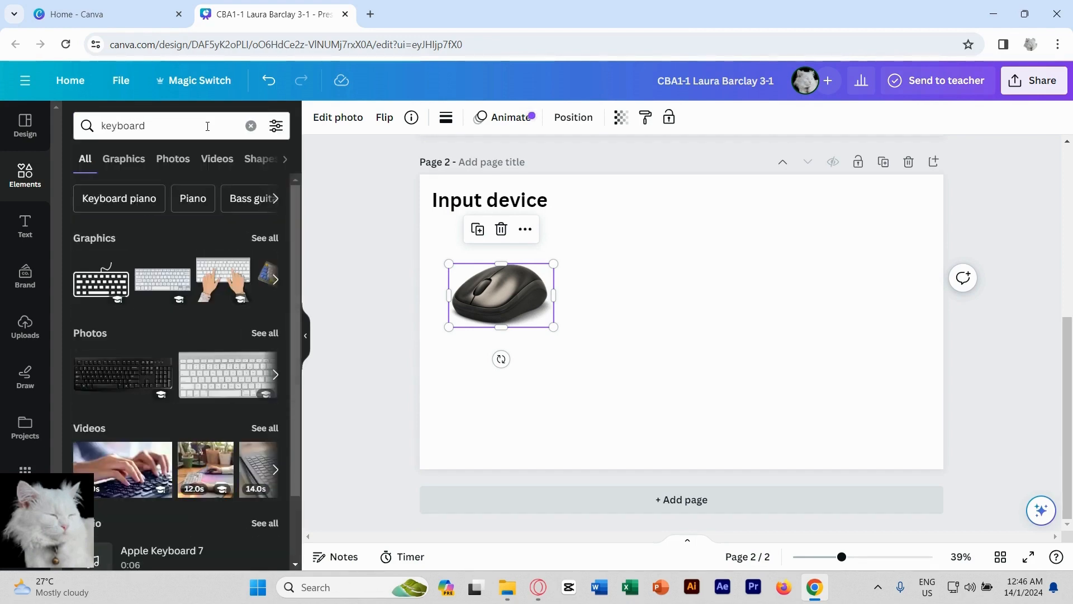
{"action": "left_click", "coordinate": [129, 386]}
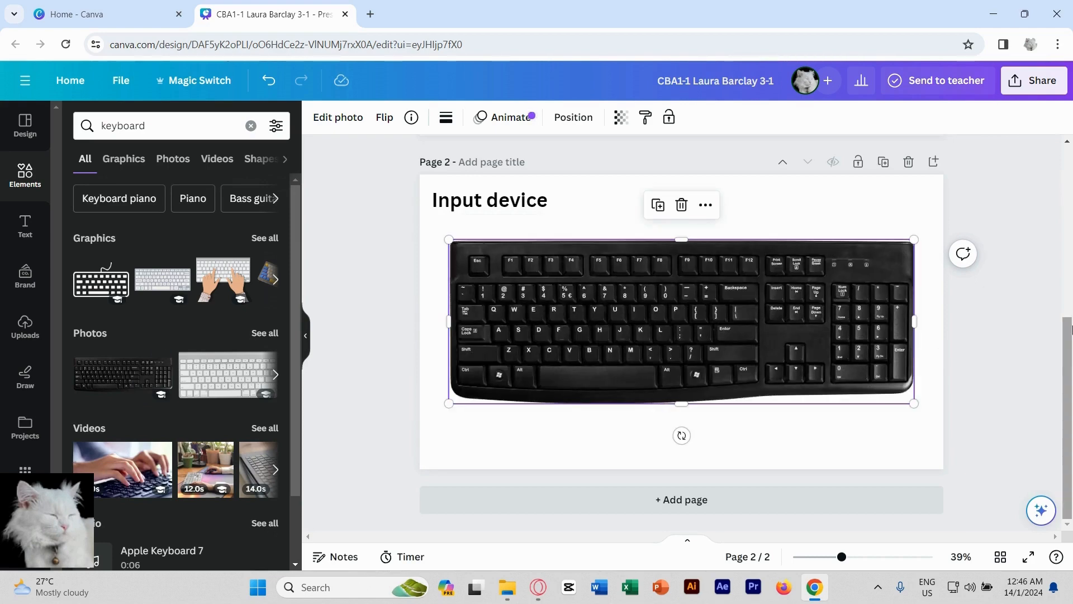
{"action": "left_click_drag", "start_coordinate": [914, 403], "coordinate": [643, 299]}
{"action": "left_click_drag", "start_coordinate": [561, 266], "coordinate": [684, 280]}
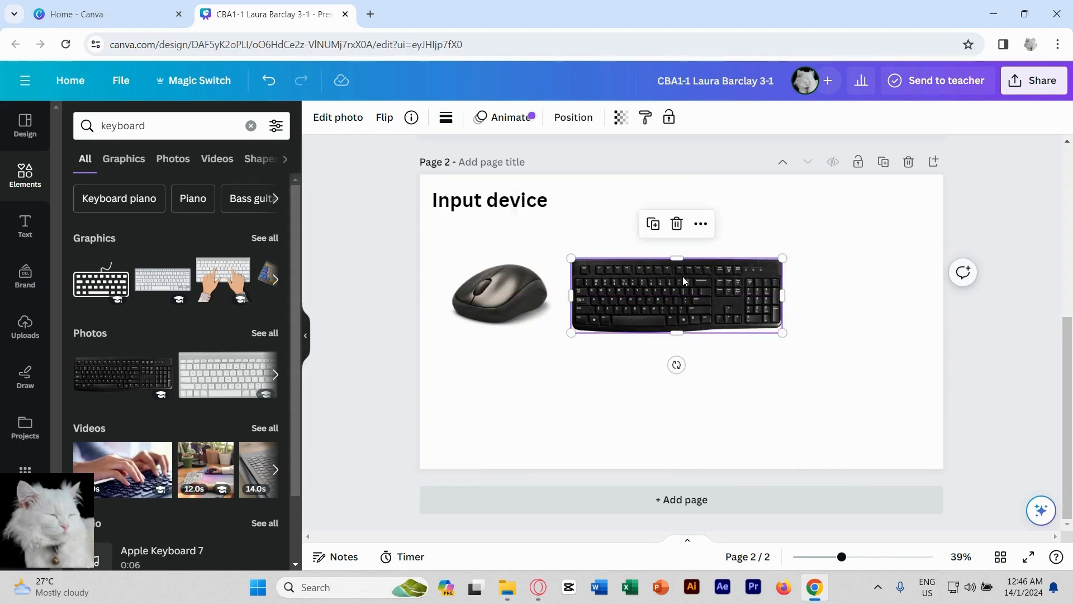
Step: Search the elements for "microphone" and insert the handheld microphone photo on page 2
{"action": "left_click", "coordinate": [251, 125]}
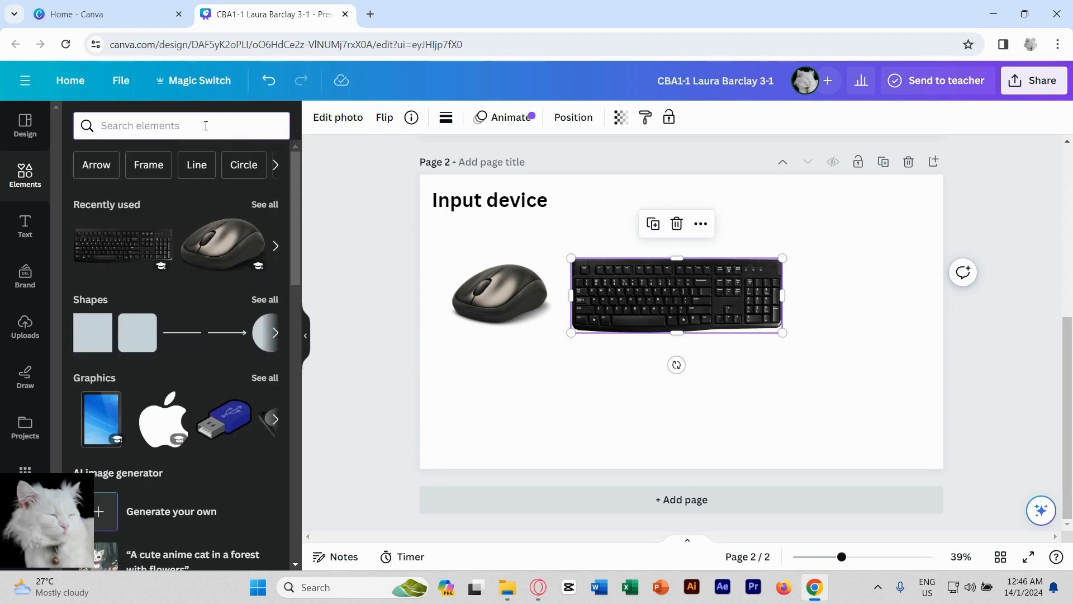
{"action": "type", "text": "micr"}
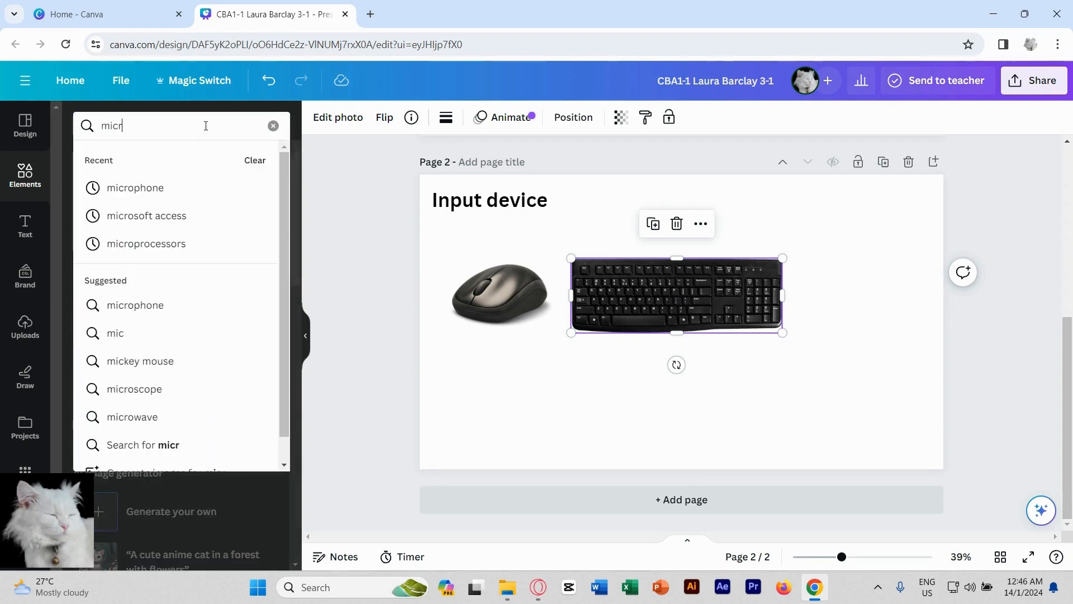
{"action": "type", "text": "ophone"}
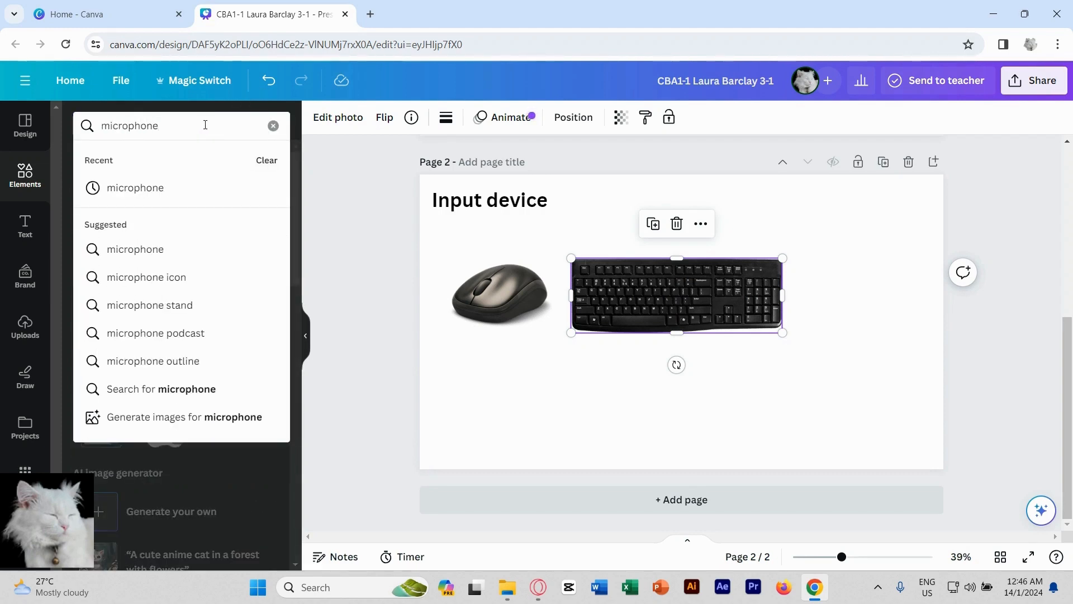
{"action": "left_click", "coordinate": [197, 194]}
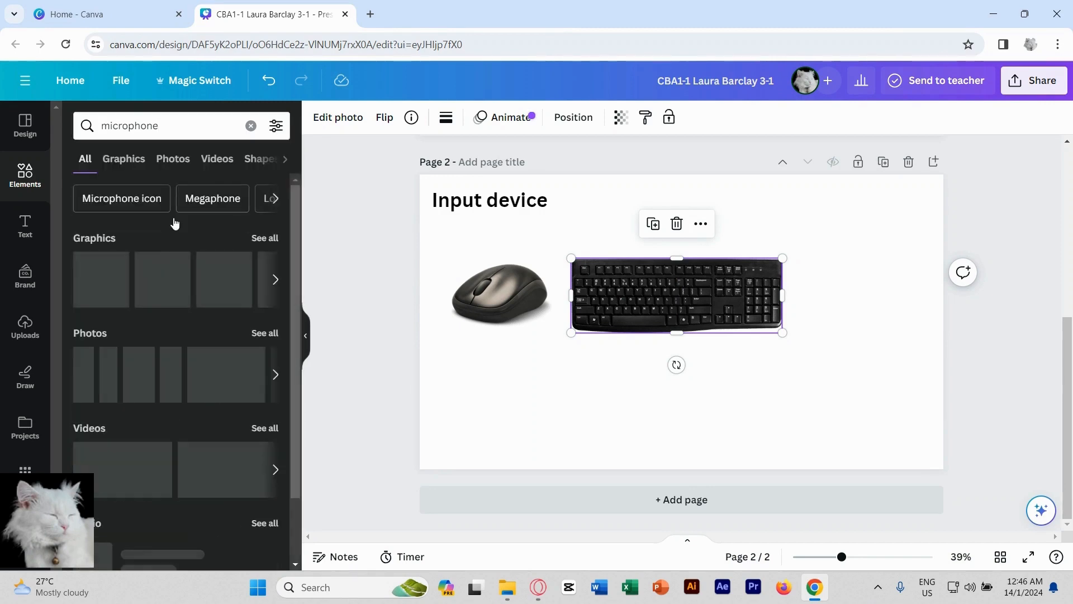
{"action": "left_click", "coordinate": [107, 358]}
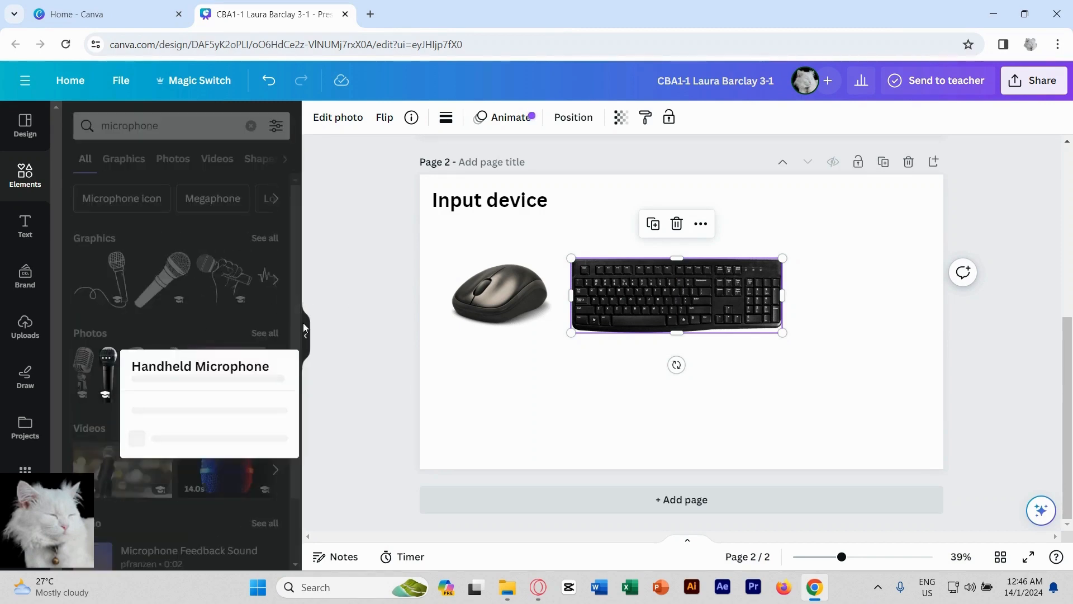
{"action": "left_click", "coordinate": [108, 363]}
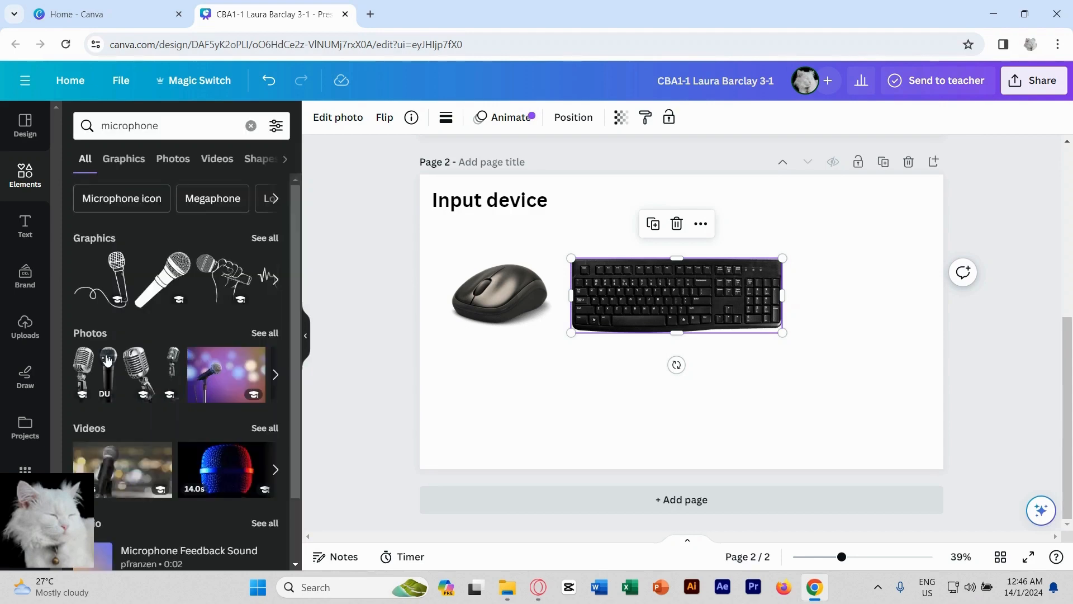
{"action": "left_click", "coordinate": [113, 372]}
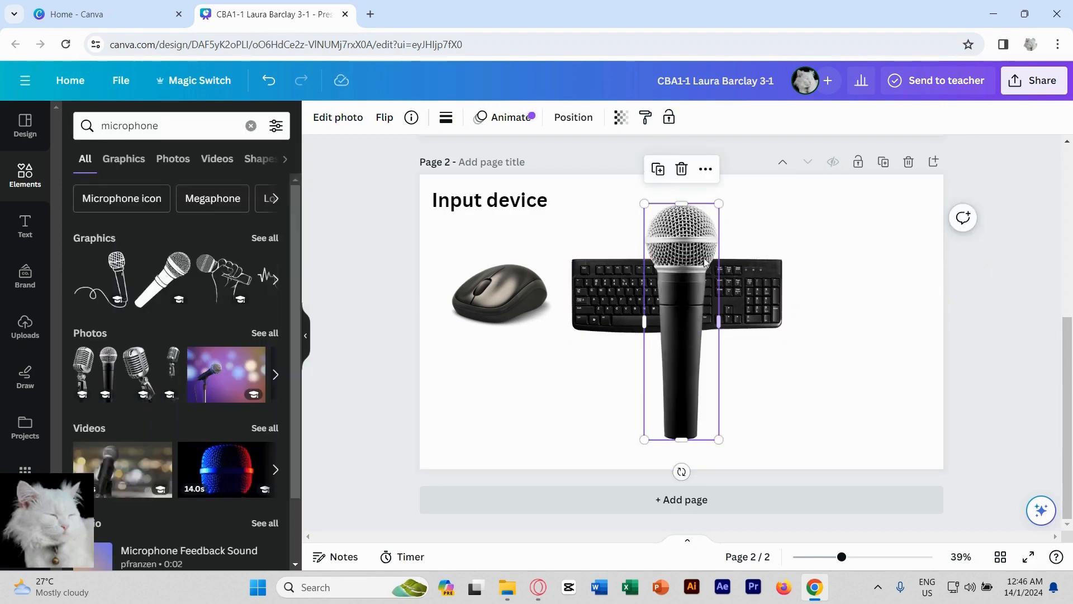
Step: Place the microphone photo to the right of the keyboard and shrink it to about 130 by 412
{"action": "left_click_drag", "start_coordinate": [693, 260], "coordinate": [865, 267]}
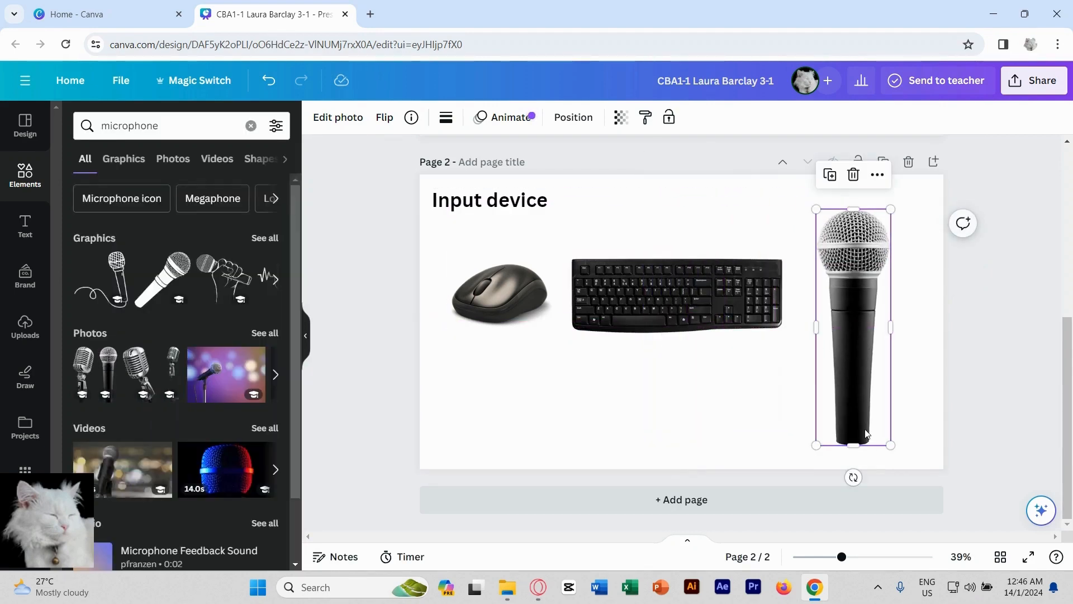
{"action": "left_click_drag", "start_coordinate": [890, 444], "coordinate": [852, 321]}
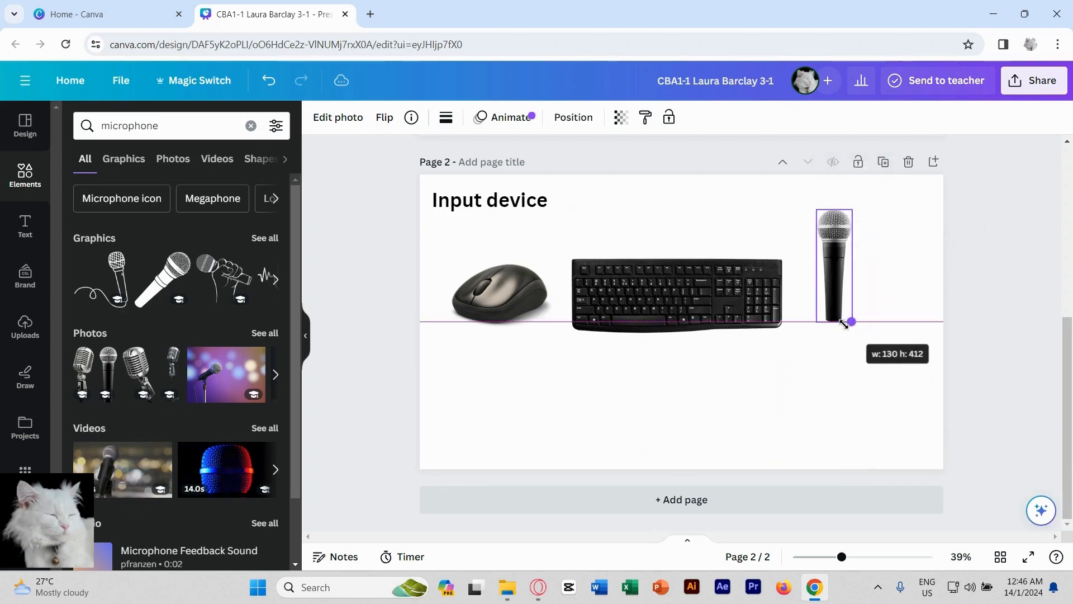
{"action": "left_click_drag", "start_coordinate": [829, 243], "coordinate": [837, 267]}
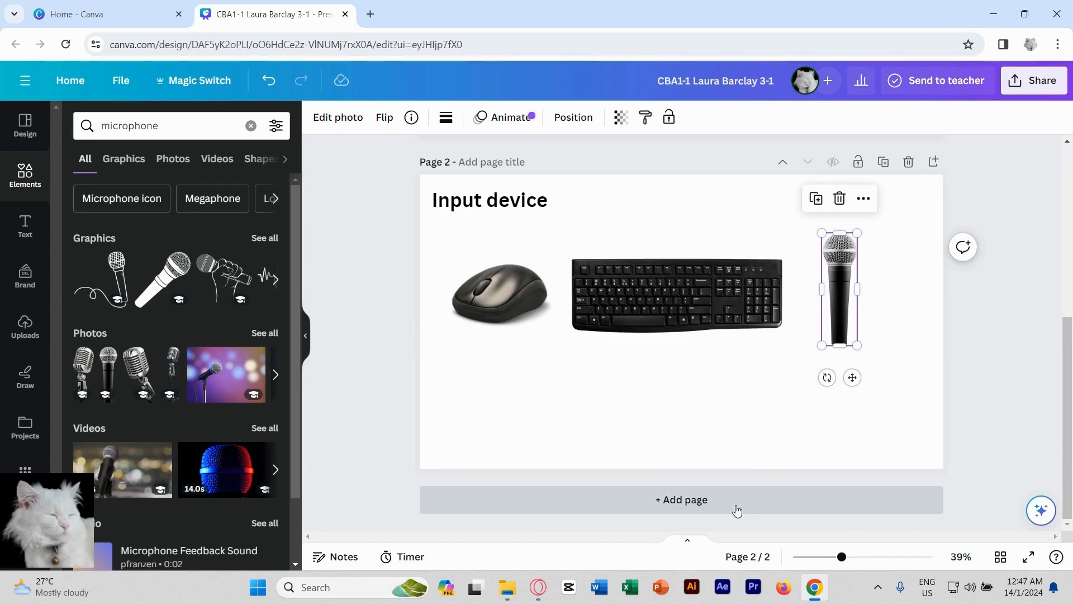
Step: Add a third page with the subheading "Output Device" placed in its upper-left corner
{"action": "left_click", "coordinate": [680, 501]}
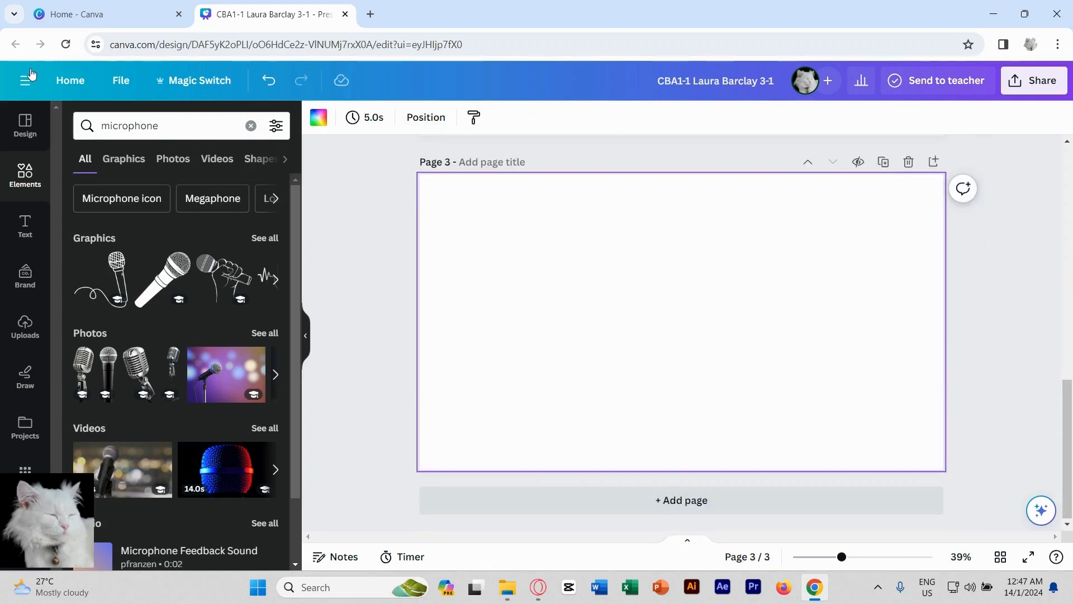
{"action": "left_click", "coordinate": [28, 234]}
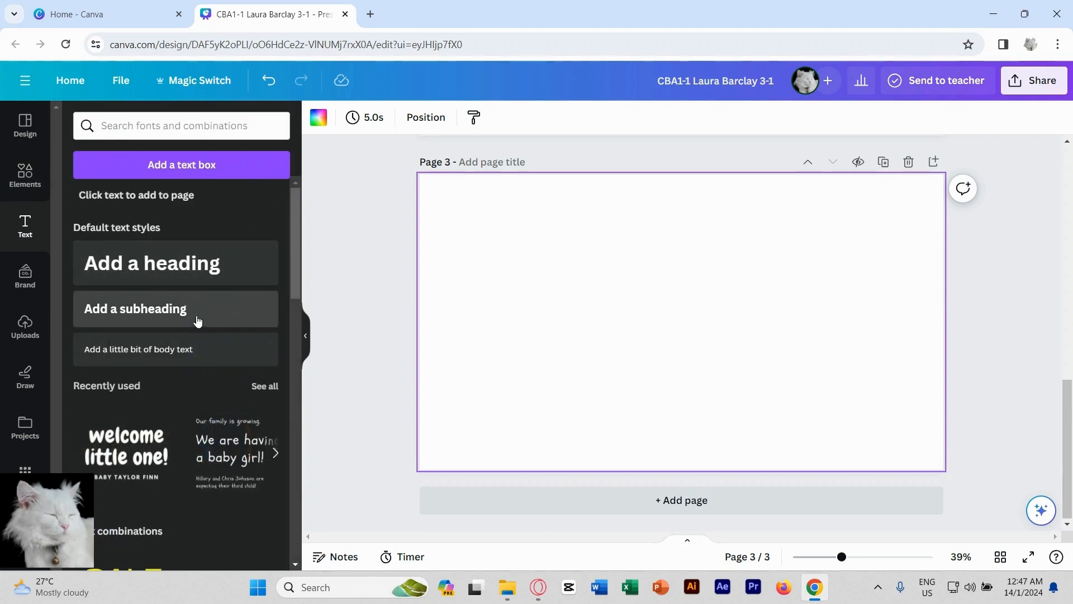
{"action": "left_click", "coordinate": [197, 320]}
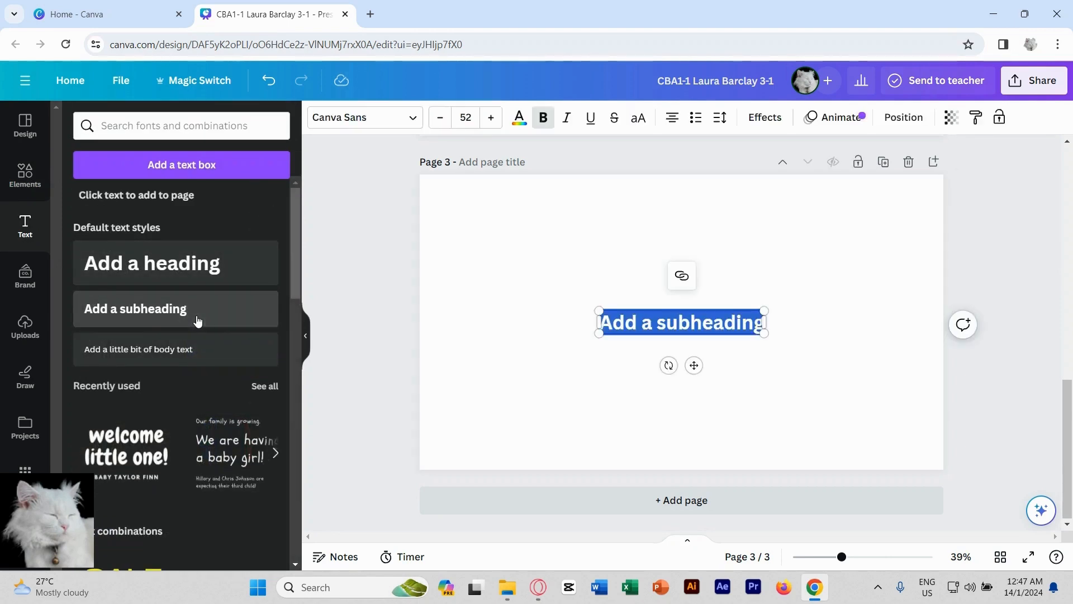
{"action": "type", "text": "Outpu"}
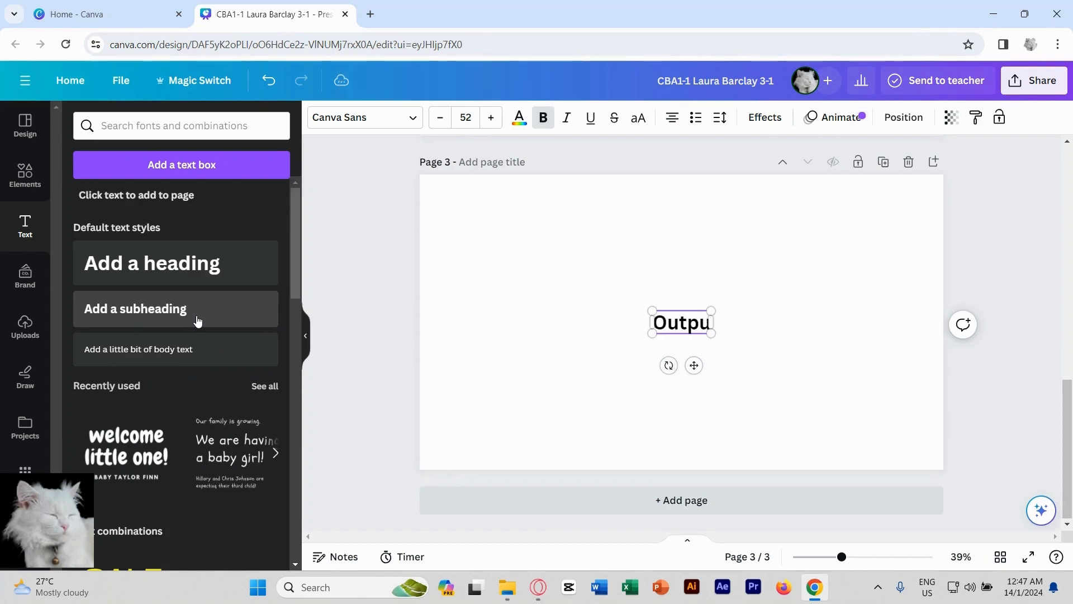
{"action": "type", "text": "t Device"}
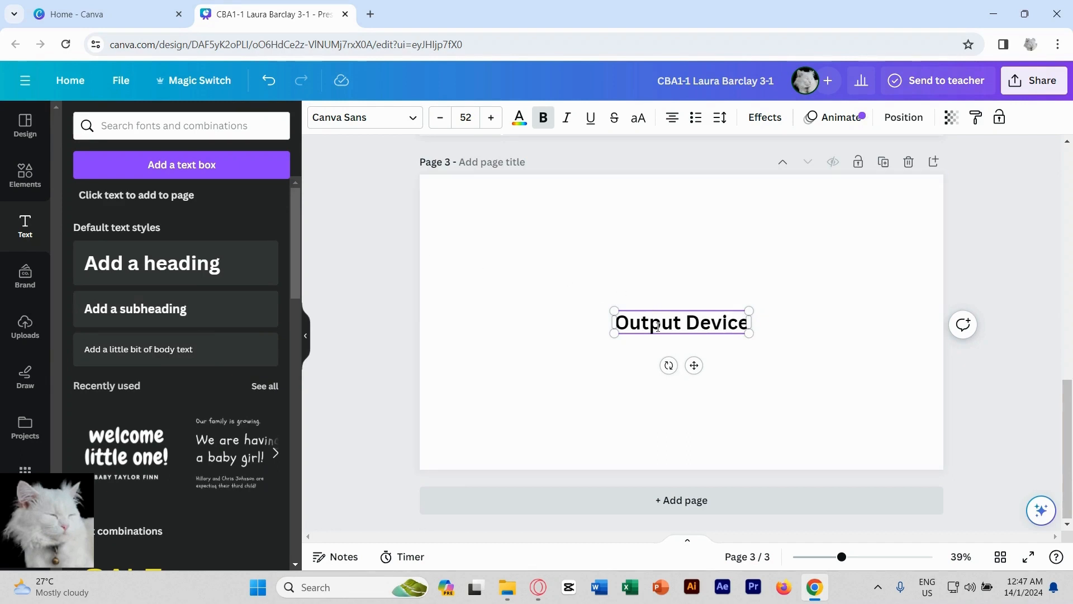
{"action": "left_click", "coordinate": [850, 348]}
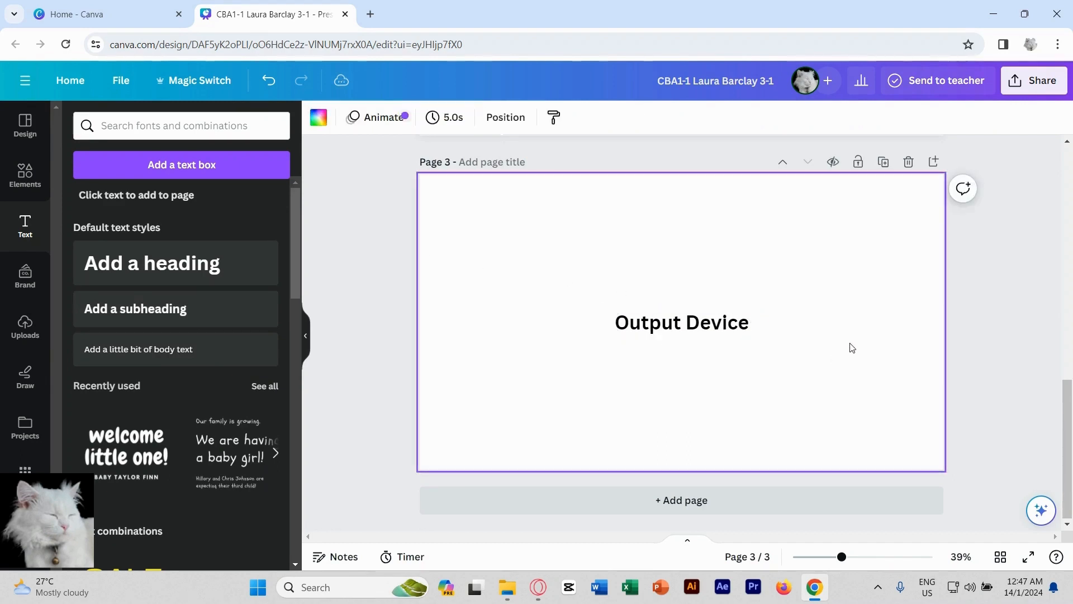
{"action": "left_click", "coordinate": [684, 328]}
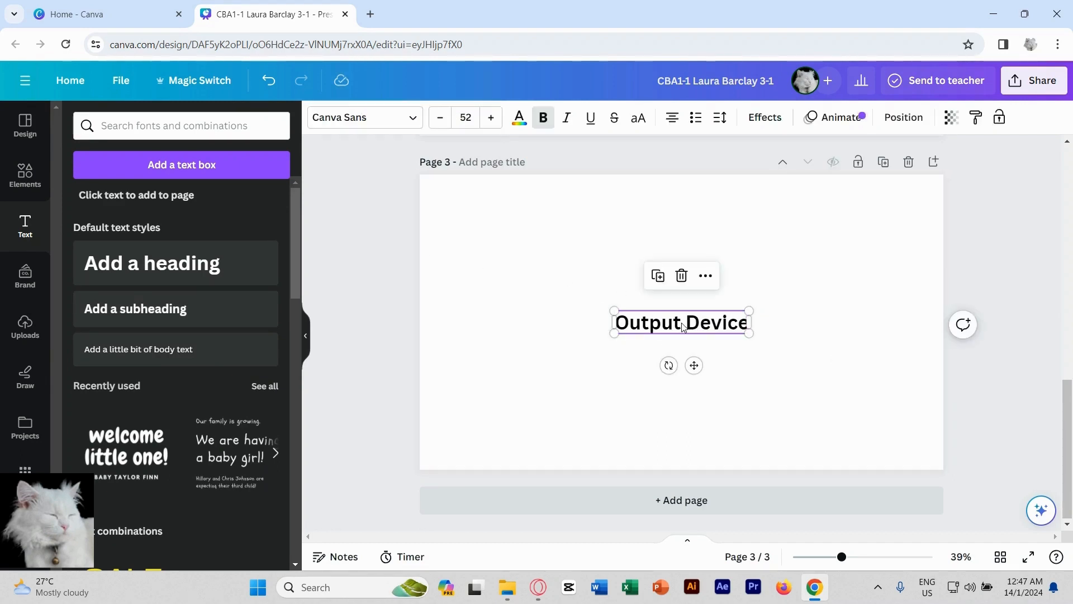
{"action": "left_click_drag", "start_coordinate": [683, 327], "coordinate": [508, 201]}
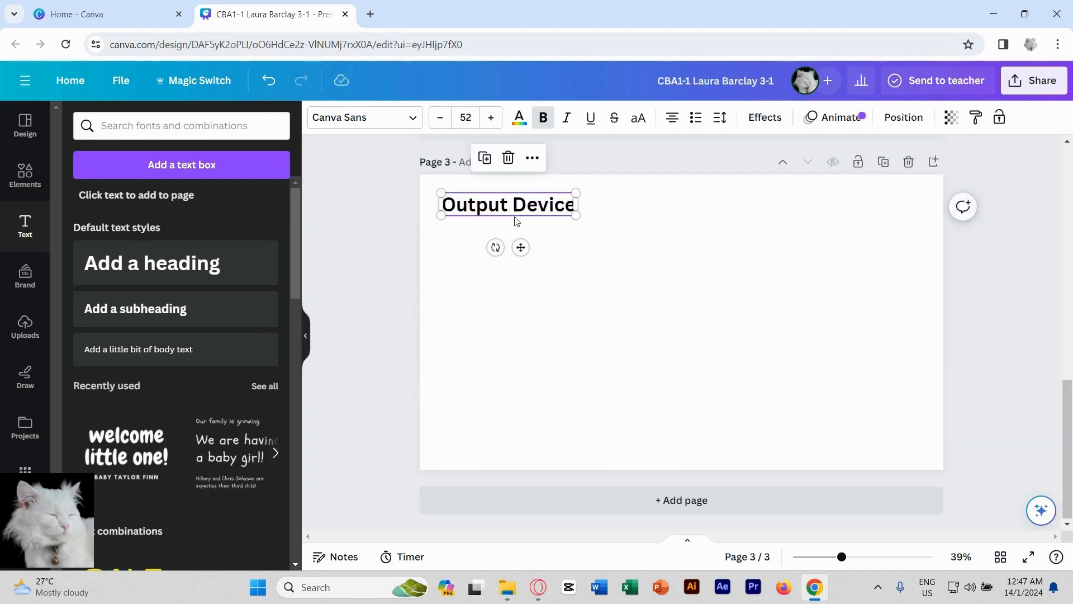
Step: Find a "monitor" photo, insert the black monitor with the grey stand and scale it down beneath the "Output Device" title on page 3
{"action": "left_click", "coordinate": [25, 175]}
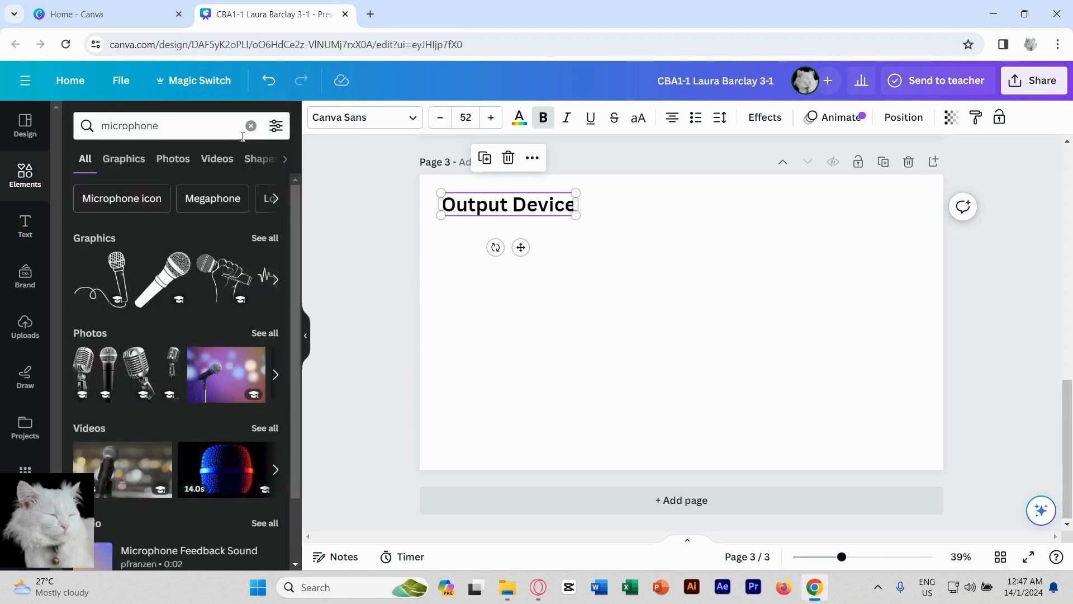
{"action": "left_click", "coordinate": [251, 125]}
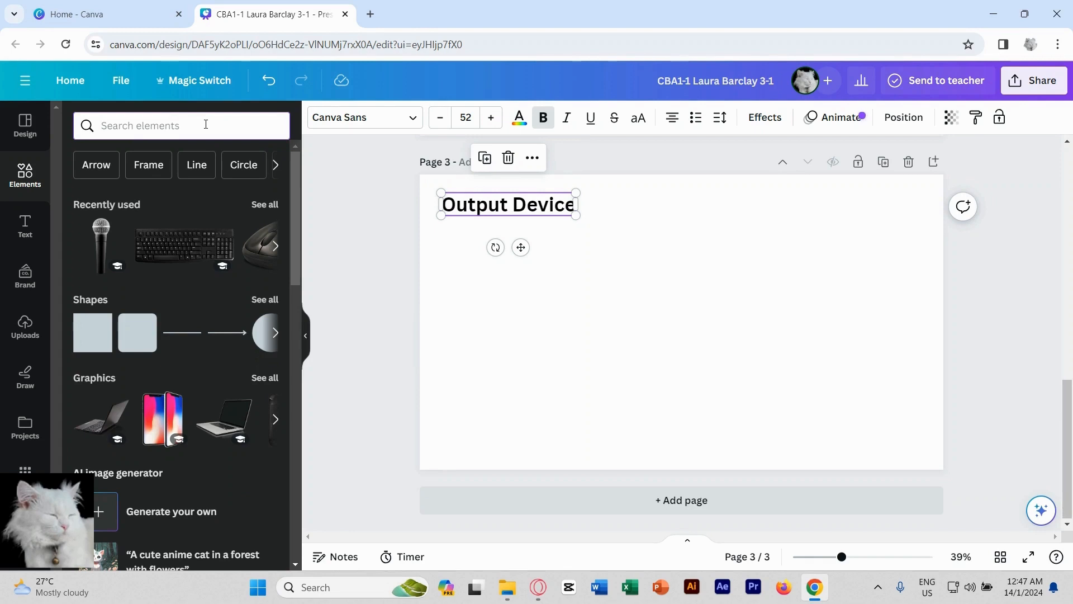
{"action": "type", "text": "monitor"}
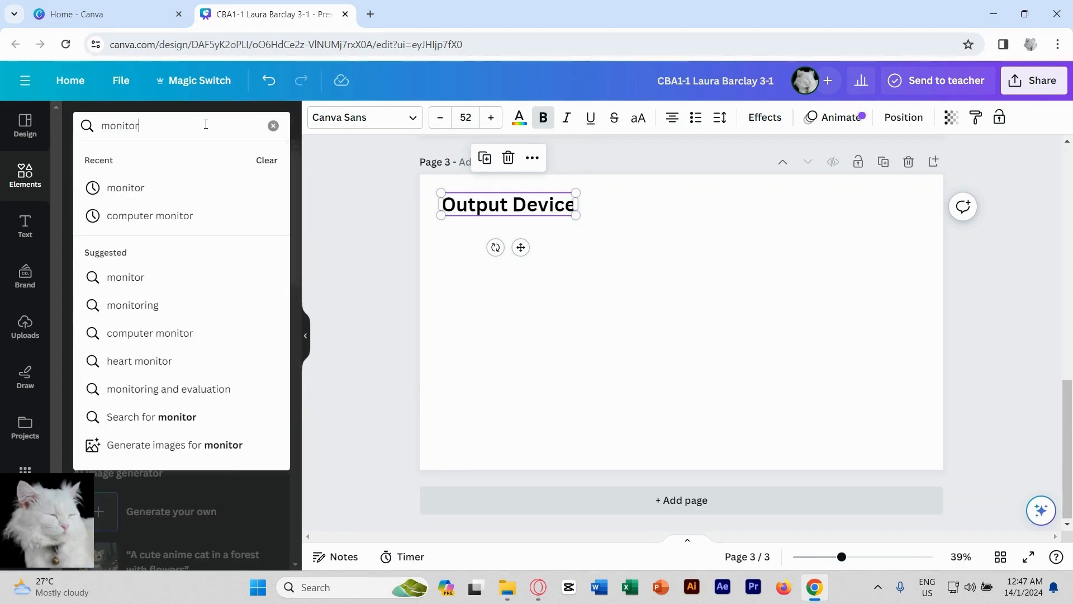
{"action": "key", "text": "Return"}
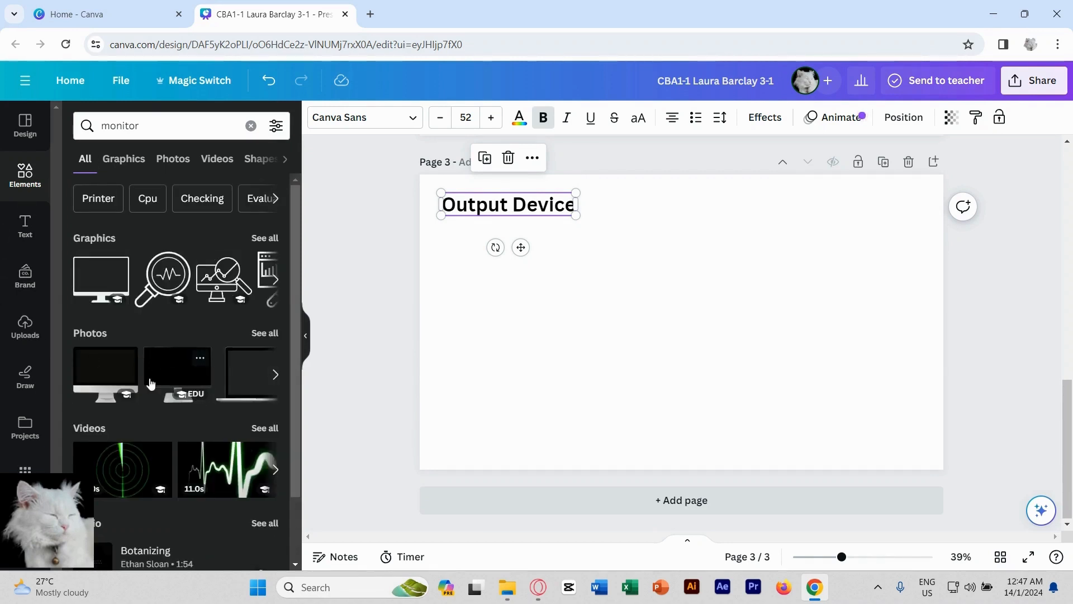
{"action": "left_click", "coordinate": [168, 373]}
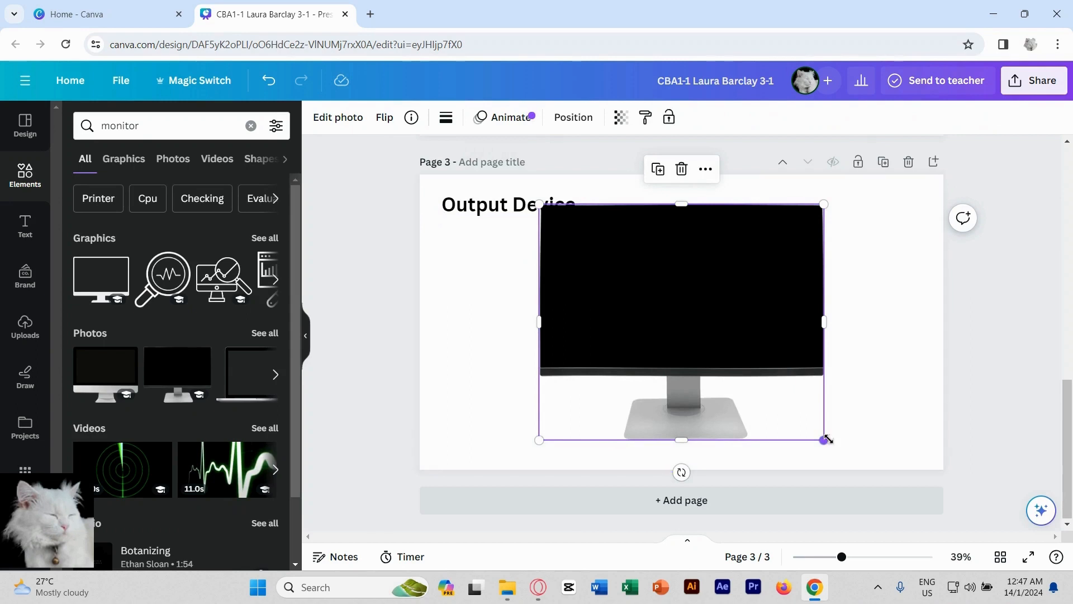
{"action": "left_click_drag", "start_coordinate": [823, 439], "coordinate": [695, 296]}
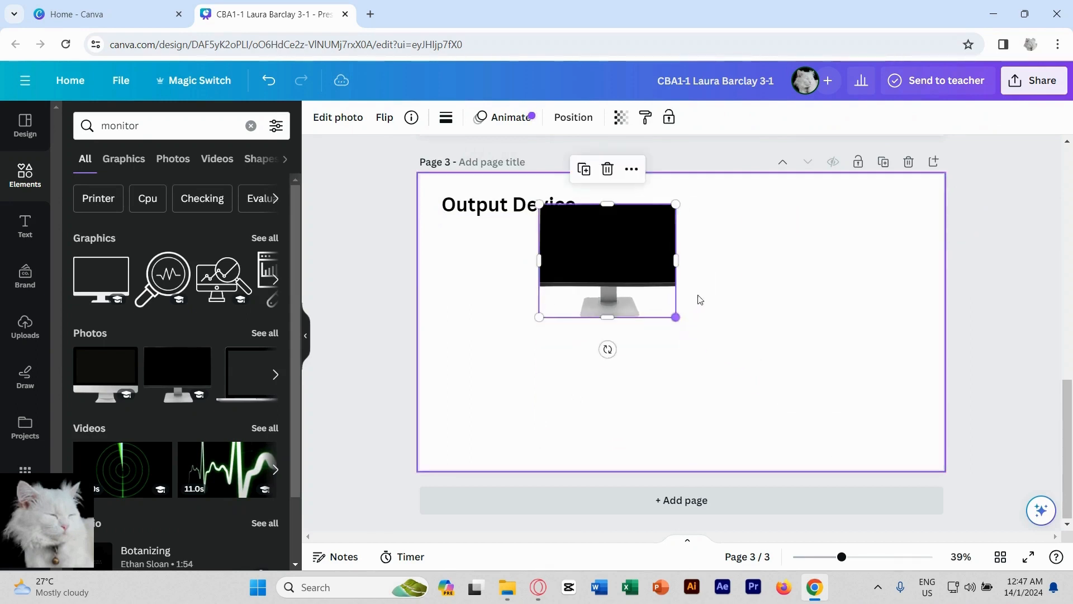
{"action": "left_click_drag", "start_coordinate": [618, 234], "coordinate": [520, 266]}
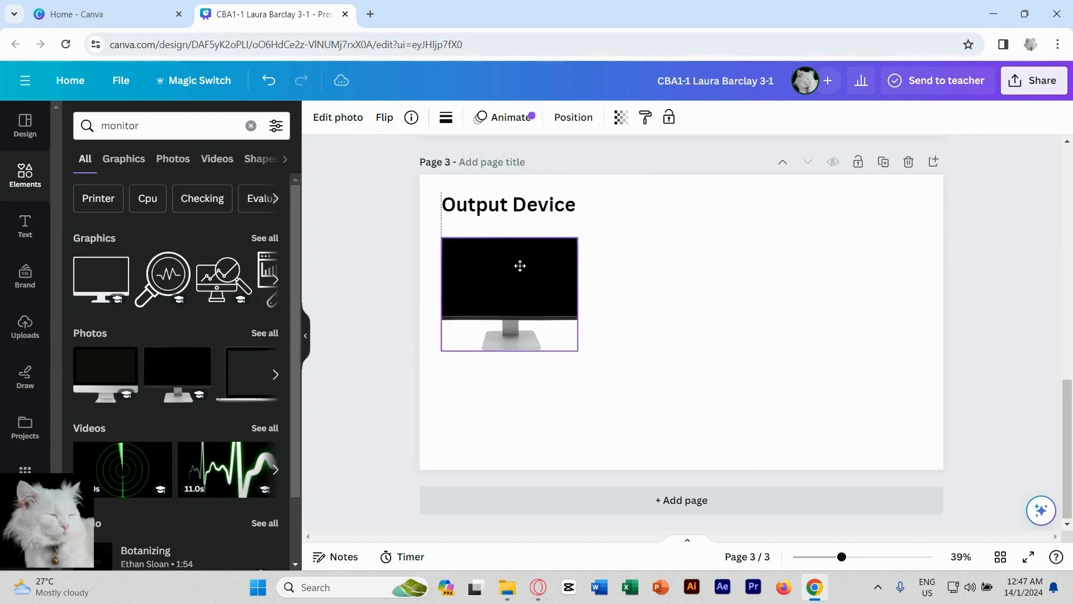
Step: Find a "speakers" photo, insert the pair of black speakers and scale it down to the right of the monitor on page 3
{"action": "left_click", "coordinate": [250, 125]}
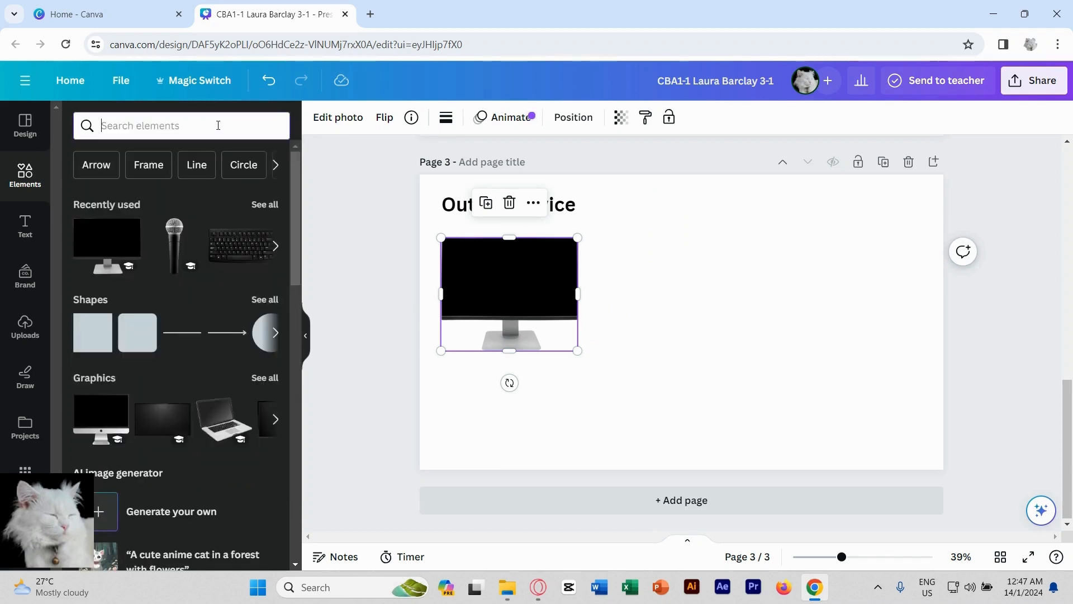
{"action": "type", "text": "speaker"}
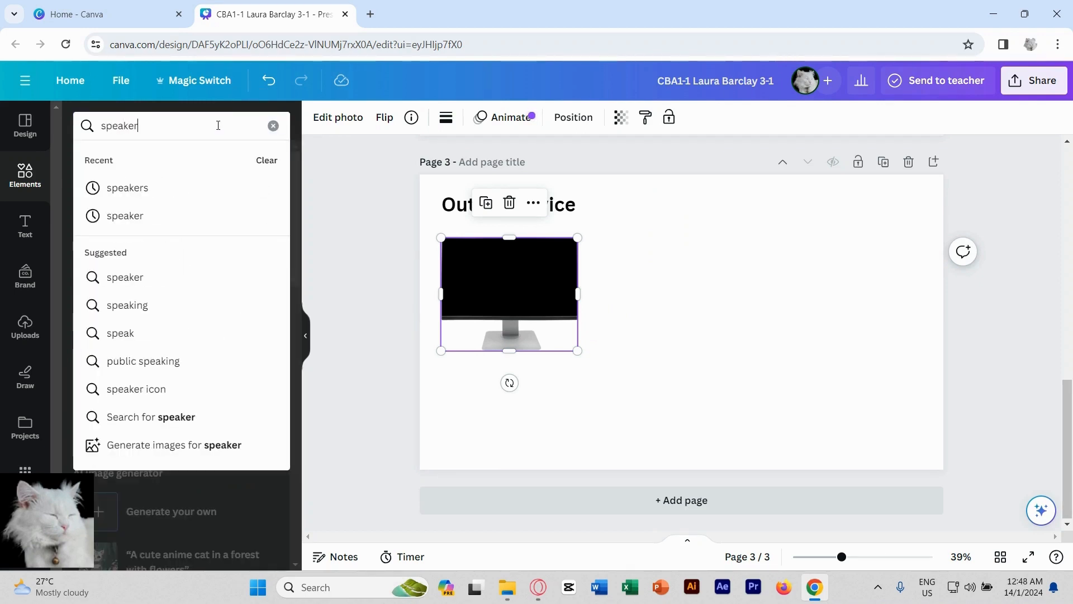
{"action": "type", "text": "s"}
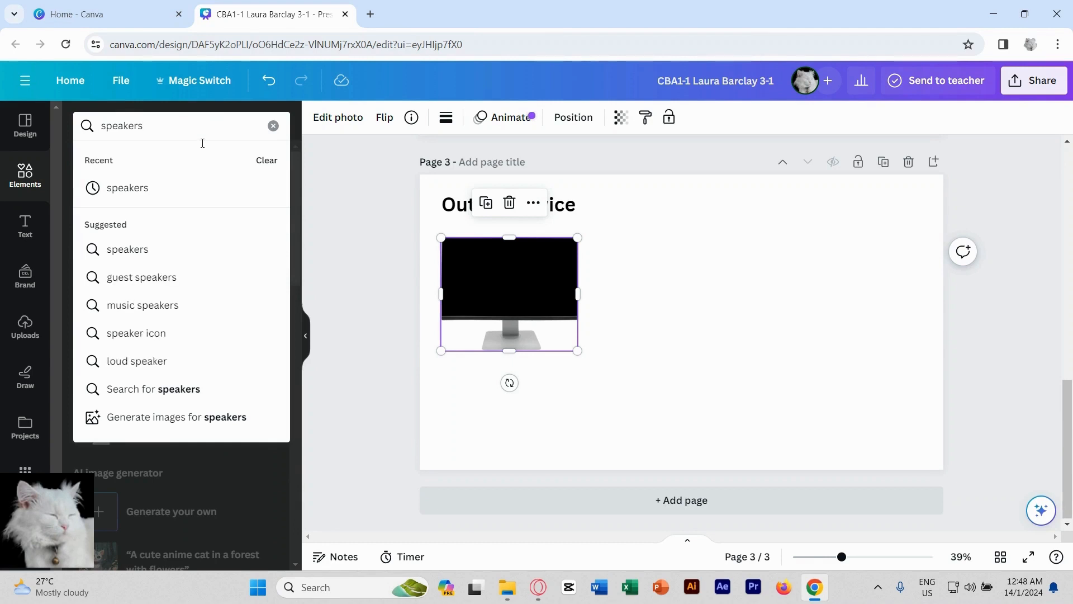
{"action": "left_click", "coordinate": [150, 190]}
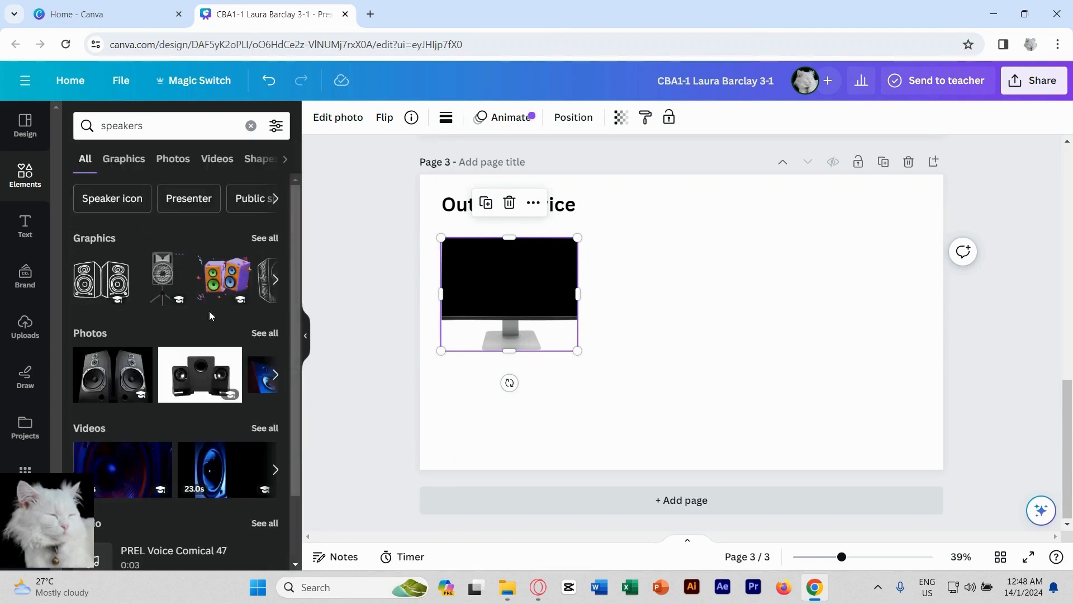
{"action": "left_click", "coordinate": [105, 373]}
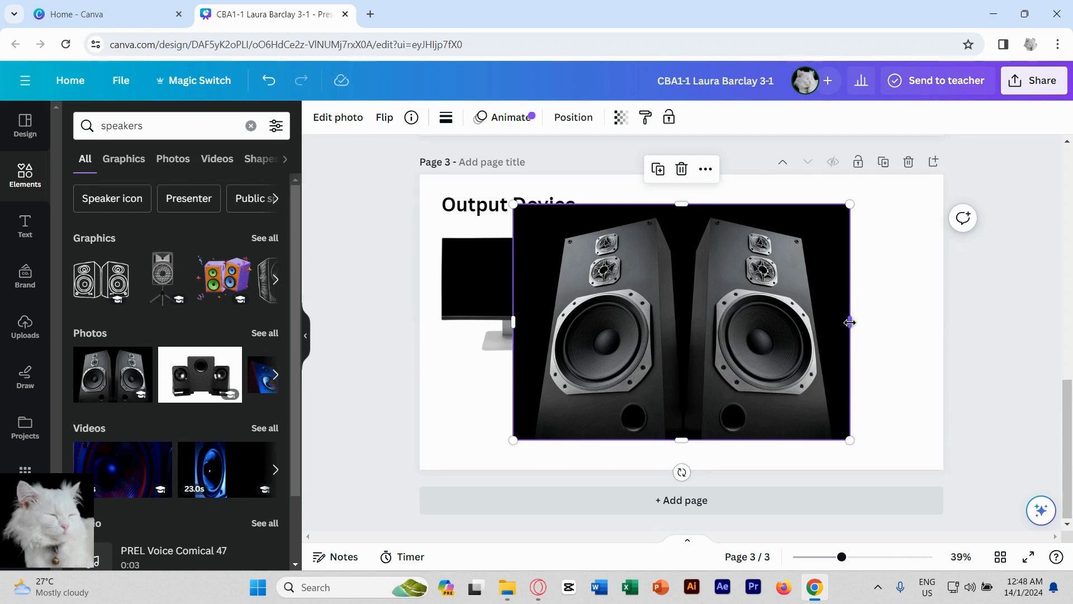
{"action": "left_click_drag", "start_coordinate": [849, 440], "coordinate": [682, 305]}
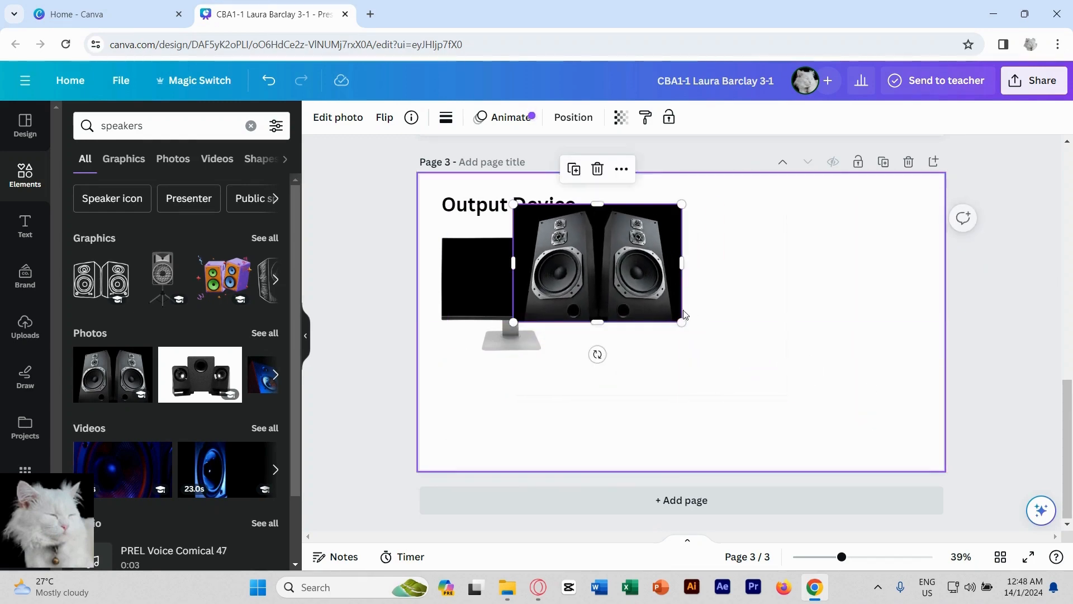
{"action": "left_click_drag", "start_coordinate": [593, 269], "coordinate": [683, 300]}
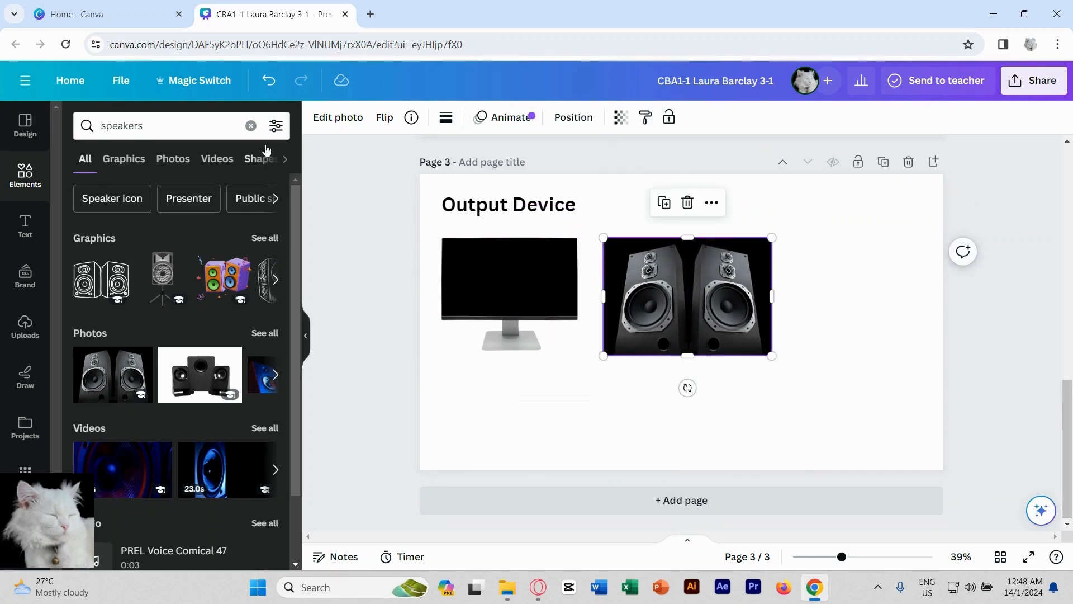
Step: Find a "printer" graphic, insert the black printer with paper and scale it down to the right of the speakers on page 3
{"action": "left_click", "coordinate": [251, 126]}
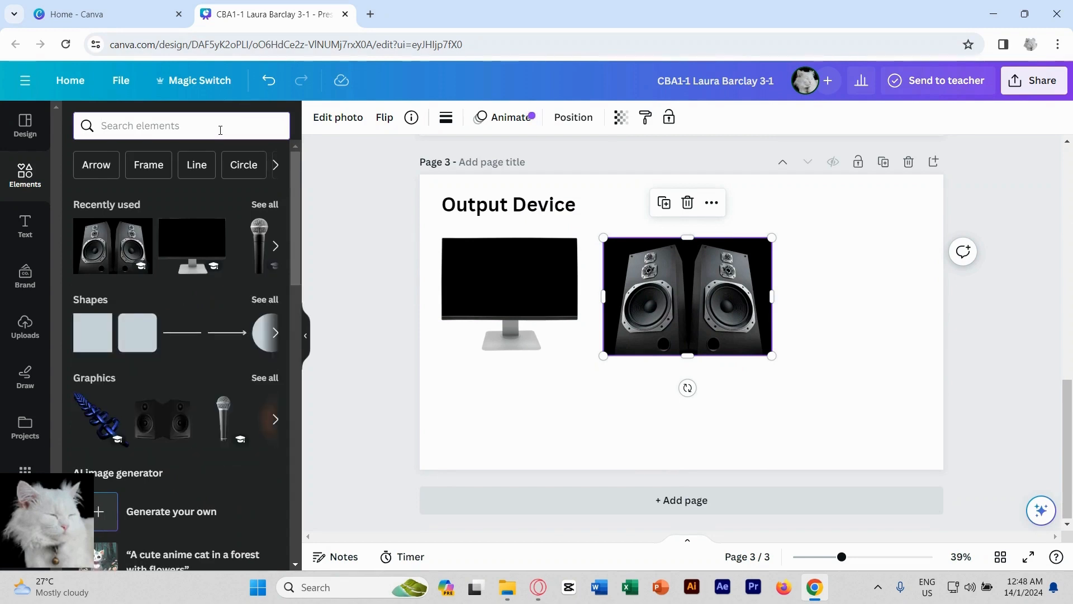
{"action": "type", "text": "printer"}
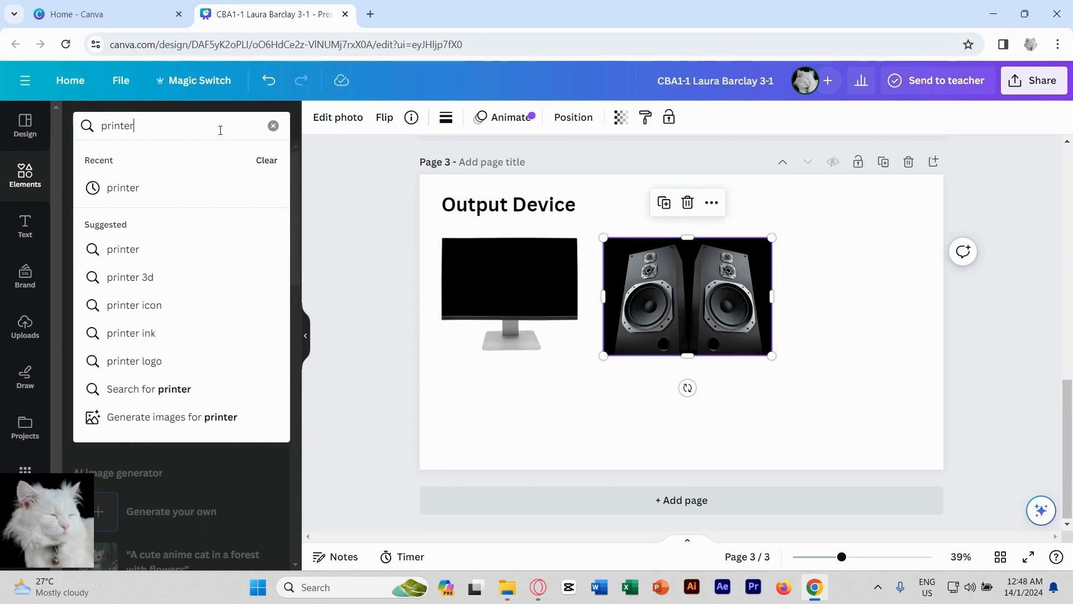
{"action": "left_click", "coordinate": [176, 189]}
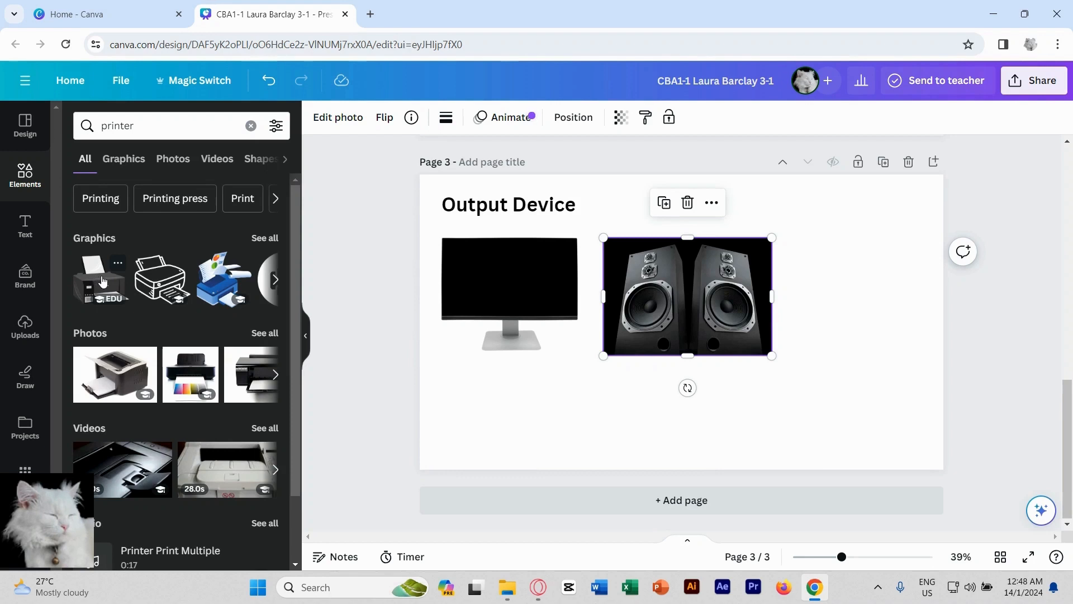
{"action": "left_click", "coordinate": [102, 281]}
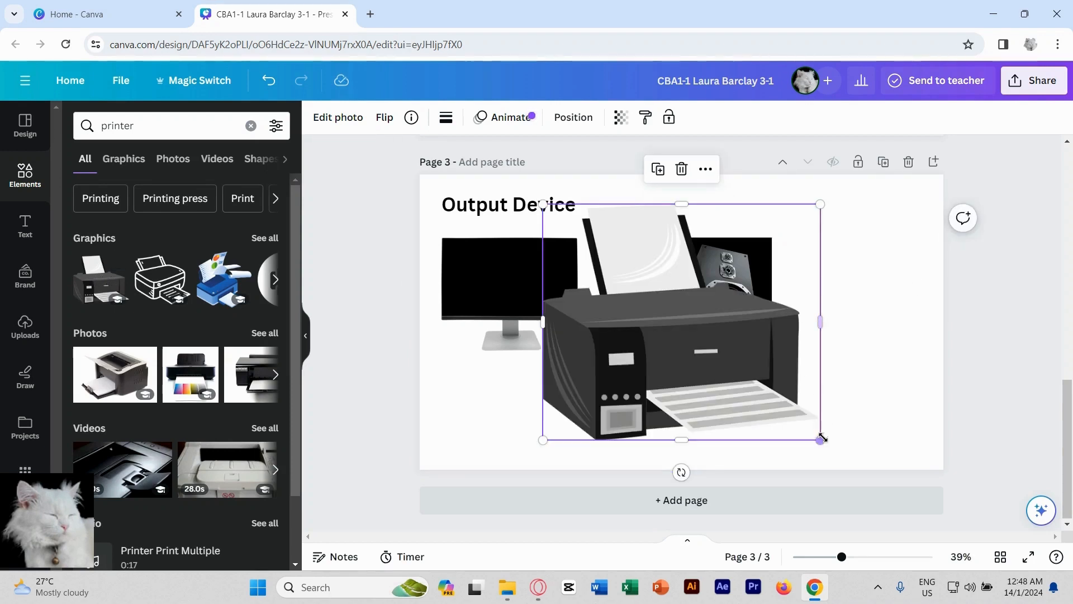
{"action": "left_click_drag", "start_coordinate": [820, 440], "coordinate": [675, 316]}
{"action": "left_click_drag", "start_coordinate": [613, 263], "coordinate": [861, 301]}
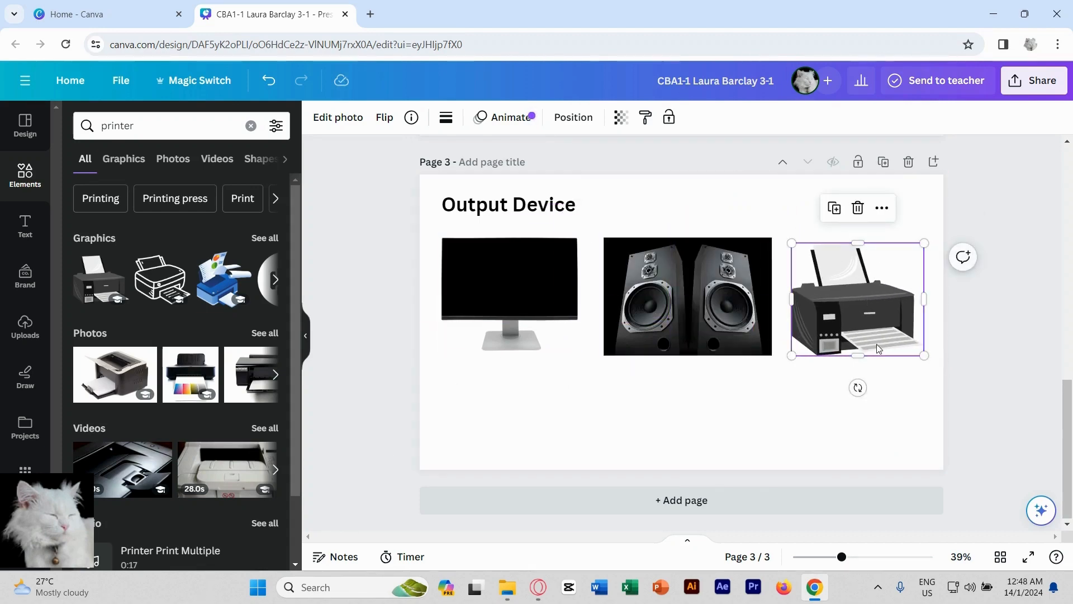
Step: Add a subheading reading "mouse" to page 2 and place it directly below the mouse photo
{"action": "scroll", "coordinate": [837, 317], "scroll_direction": "up", "scroll_amount": 5}
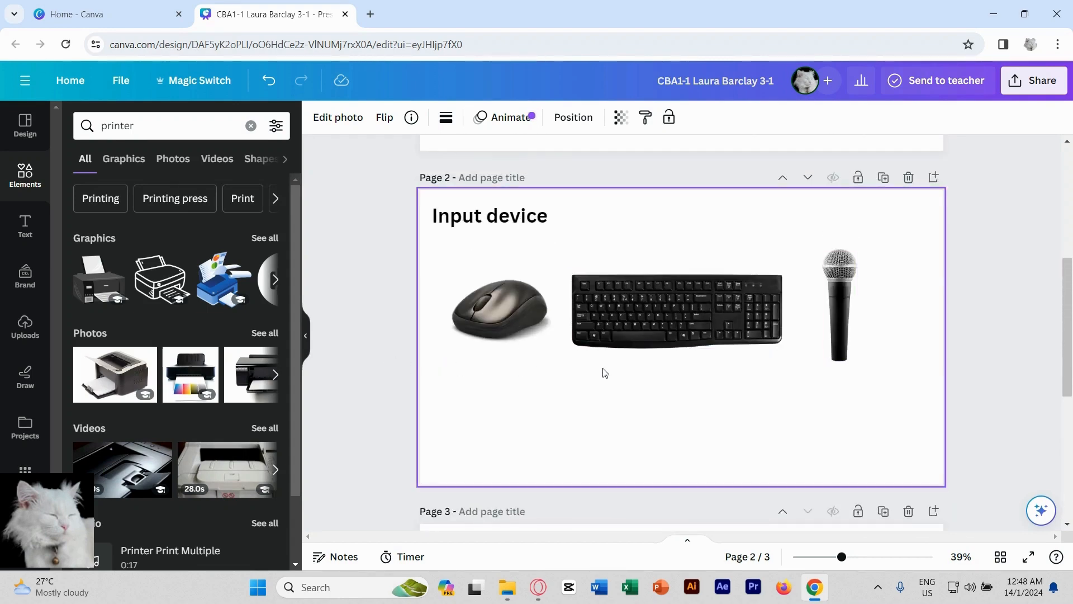
{"action": "left_click", "coordinate": [25, 227]}
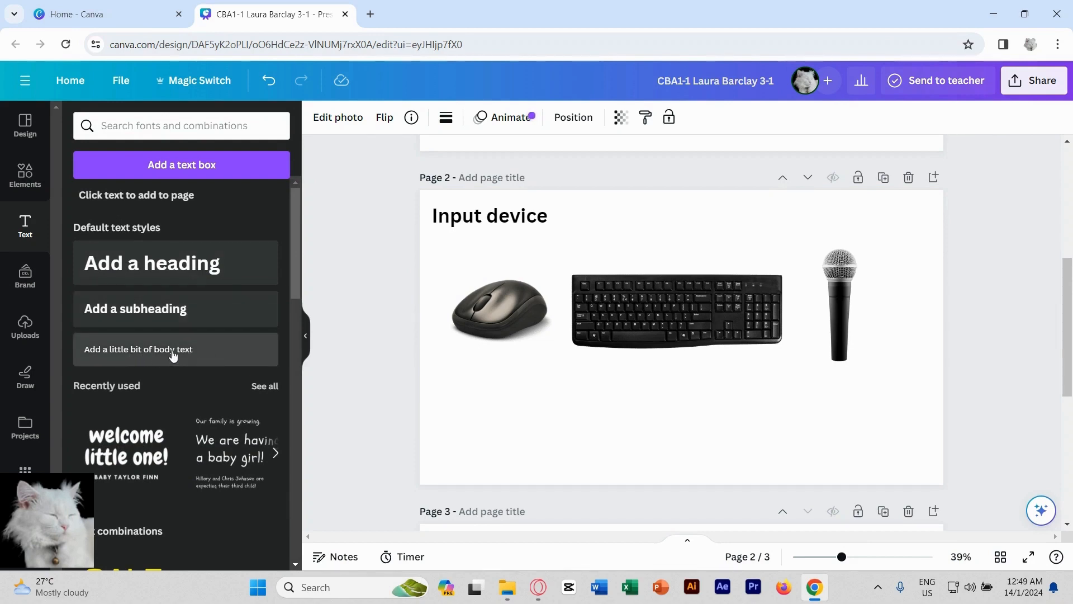
{"action": "left_click", "coordinate": [196, 316]}
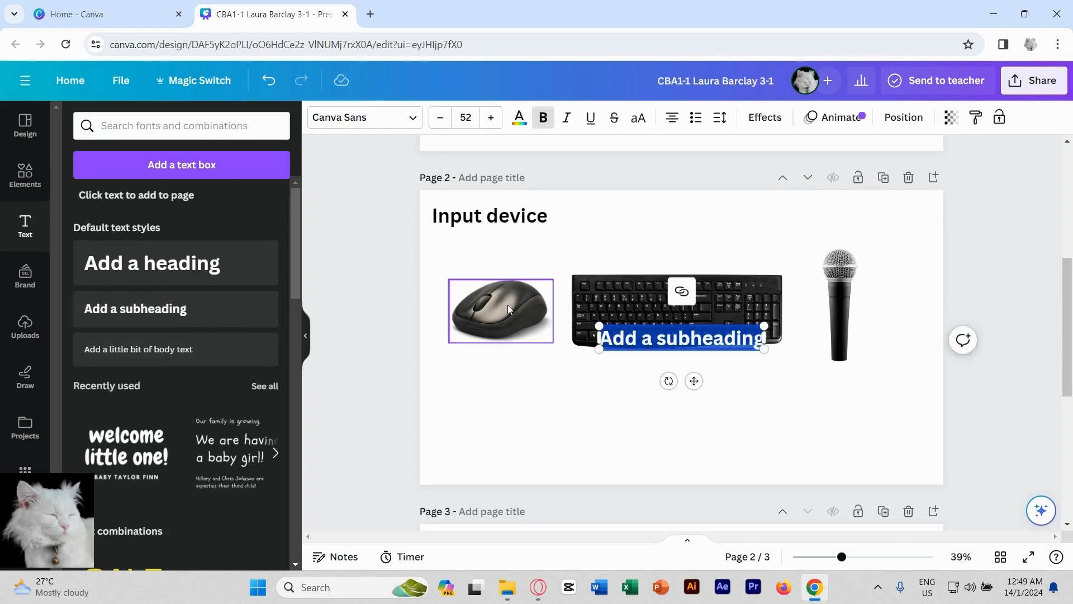
{"action": "type", "text": "mouse"}
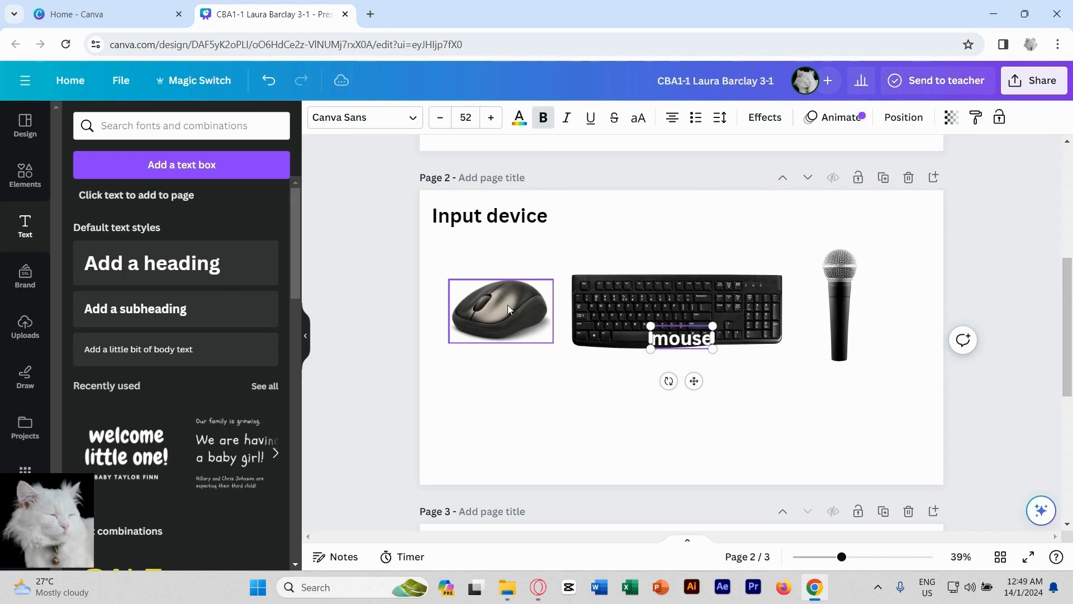
{"action": "left_click_drag", "start_coordinate": [694, 381], "coordinate": [513, 409]}
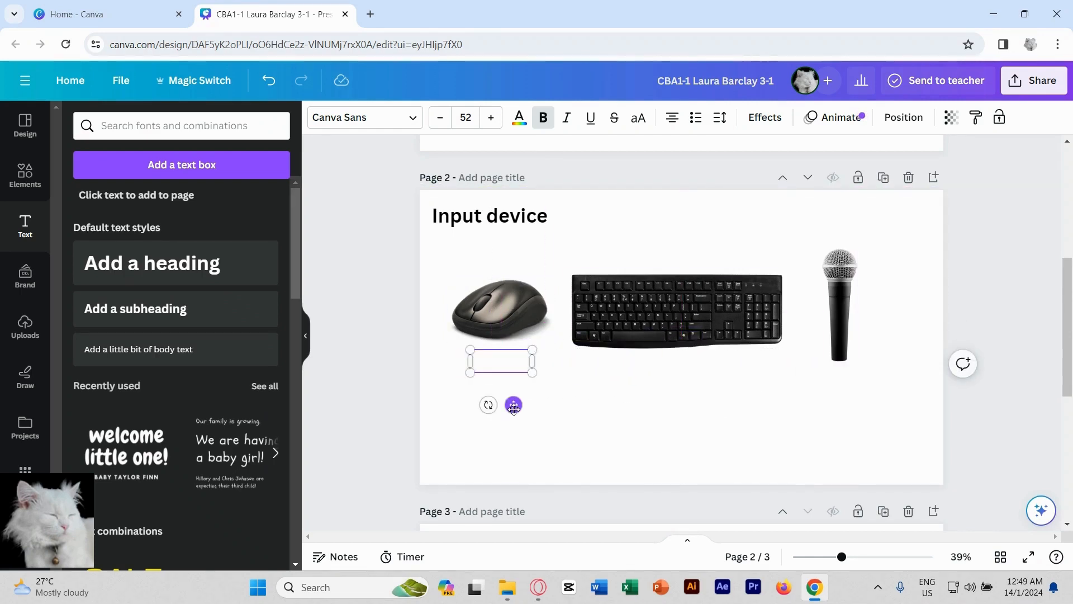
Step: Change the text colour of the "mouse" label to black (#000000)
{"action": "left_click", "coordinate": [519, 120]}
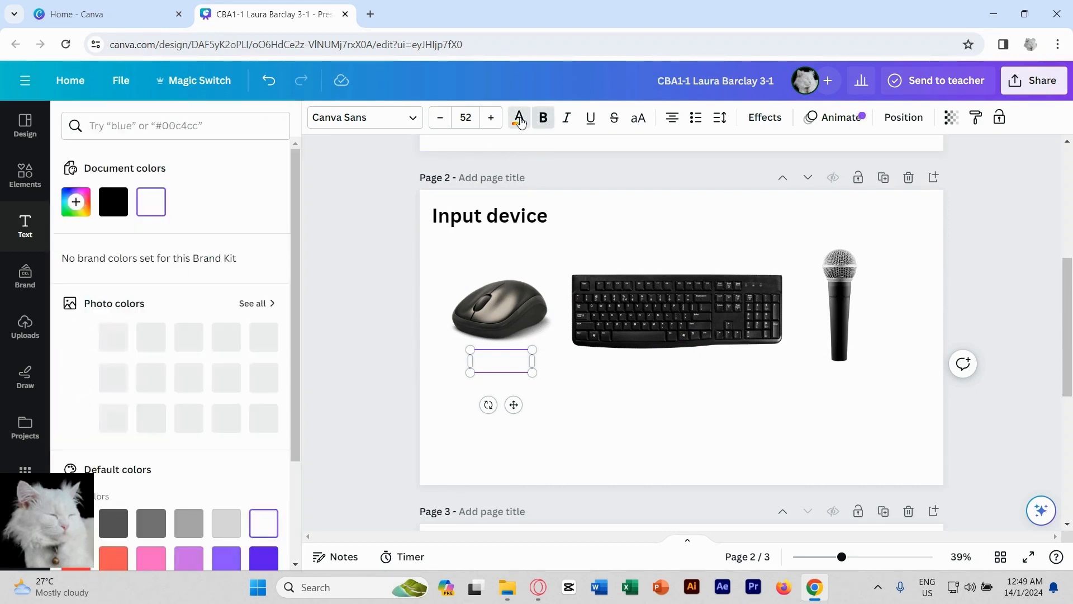
{"action": "left_click", "coordinate": [123, 209]}
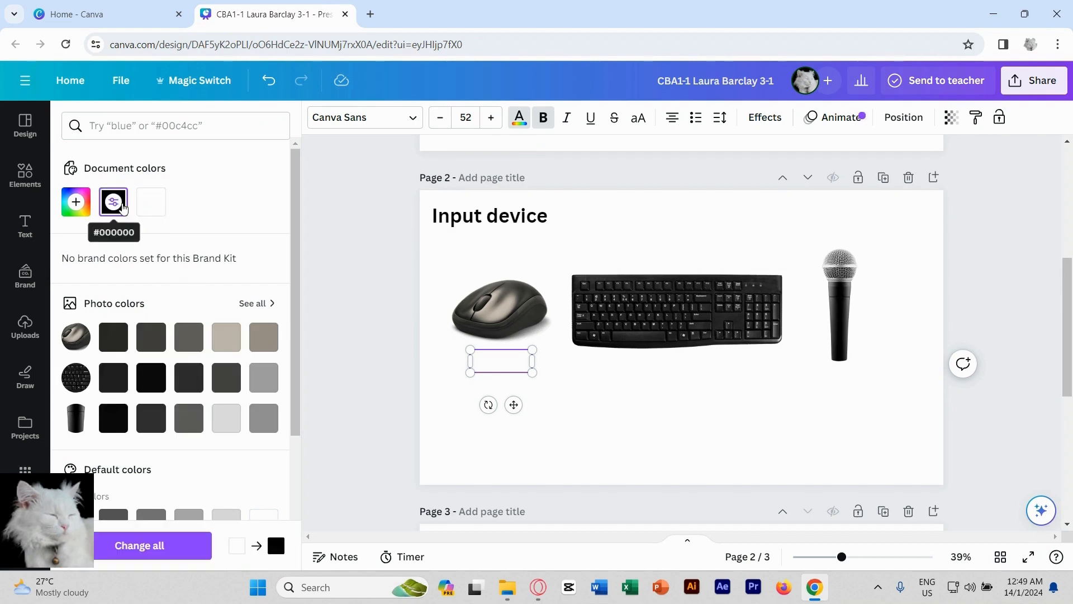
{"action": "double_click", "coordinate": [497, 366]}
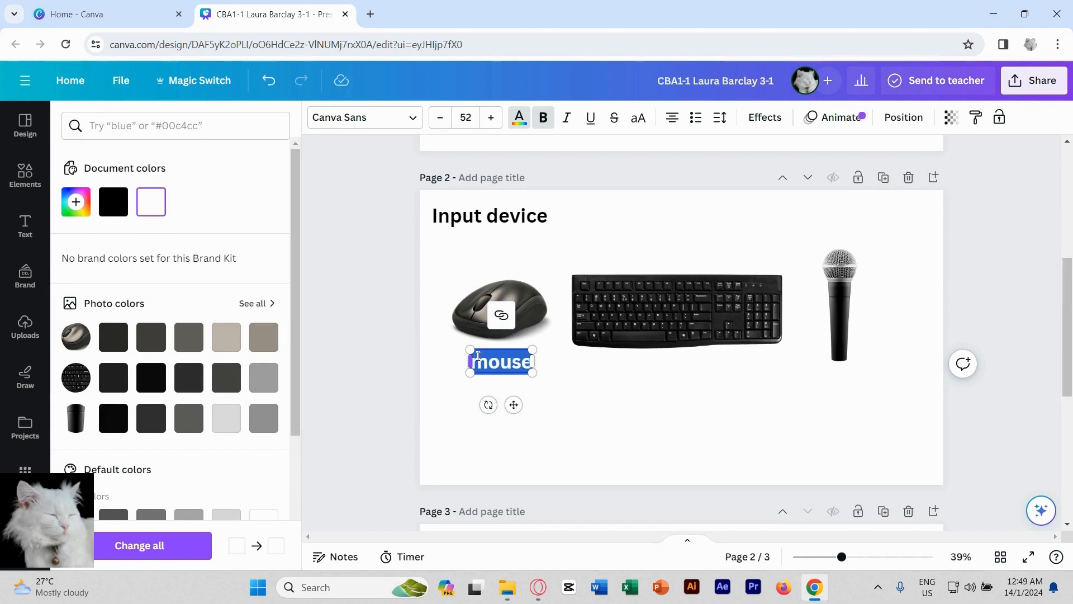
{"action": "left_click", "coordinate": [109, 210]}
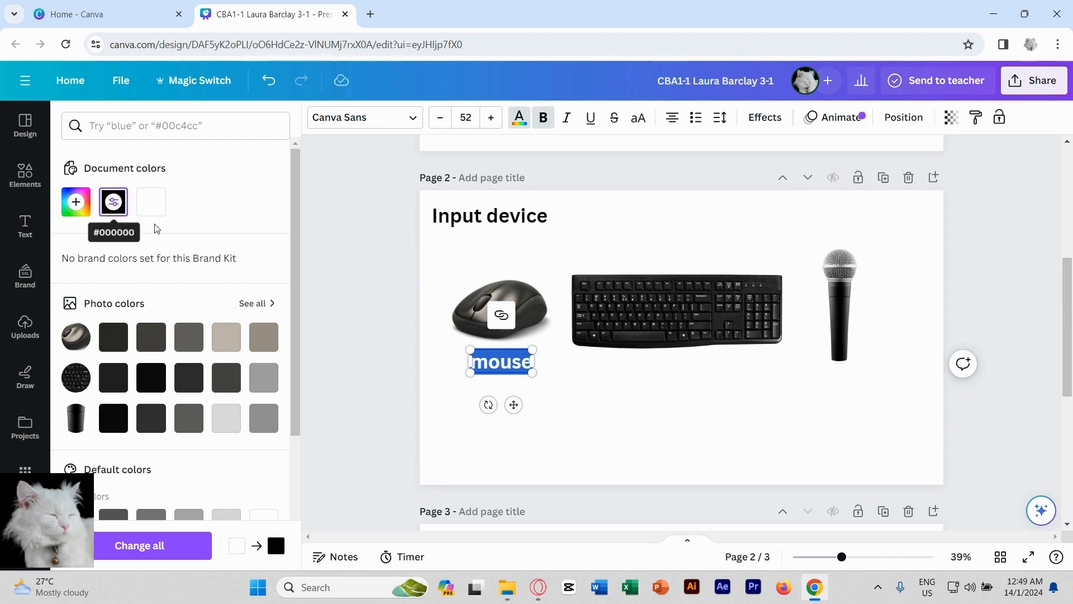
{"action": "left_click", "coordinate": [578, 377]}
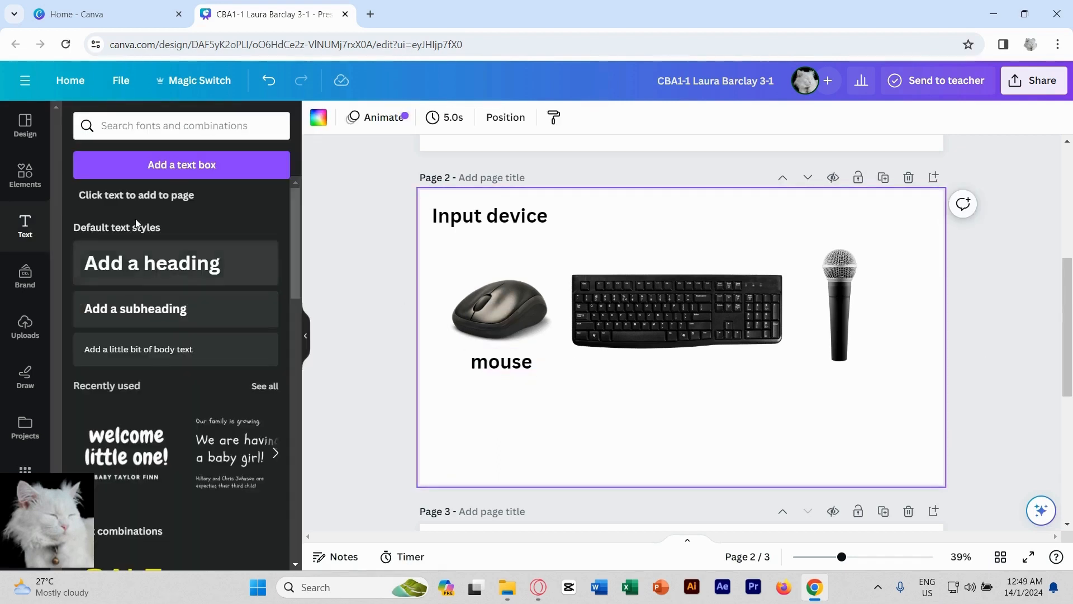
Step: Add a subheading to page 2 and replace its placeholder text with "keyboard"
{"action": "left_click", "coordinate": [195, 319]}
{"action": "left_click_drag", "start_coordinate": [714, 339], "coordinate": [724, 370]}
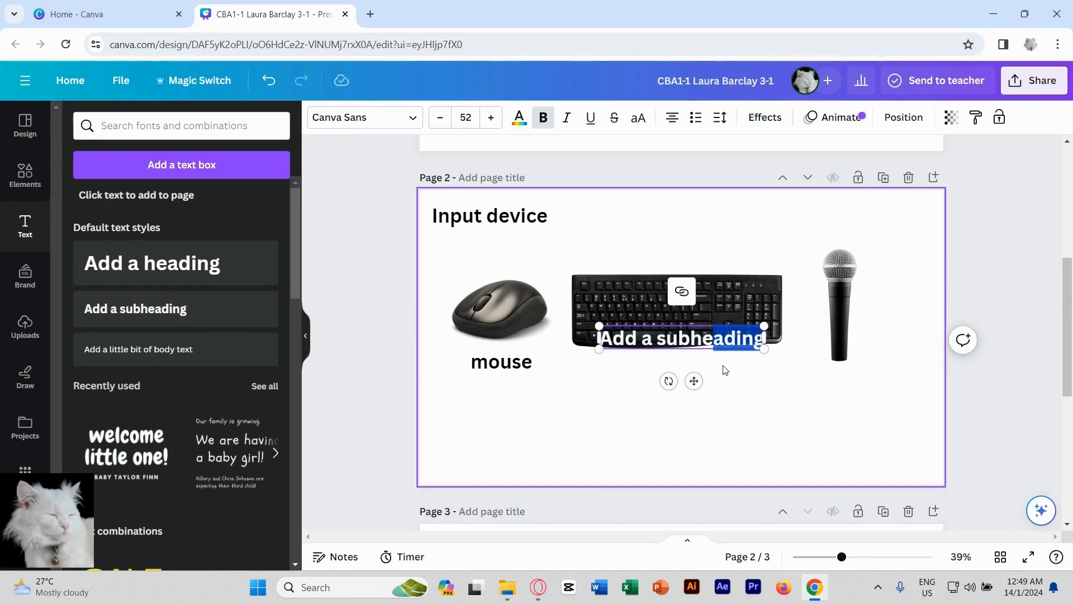
{"action": "left_click_drag", "start_coordinate": [603, 362], "coordinate": [617, 334]}
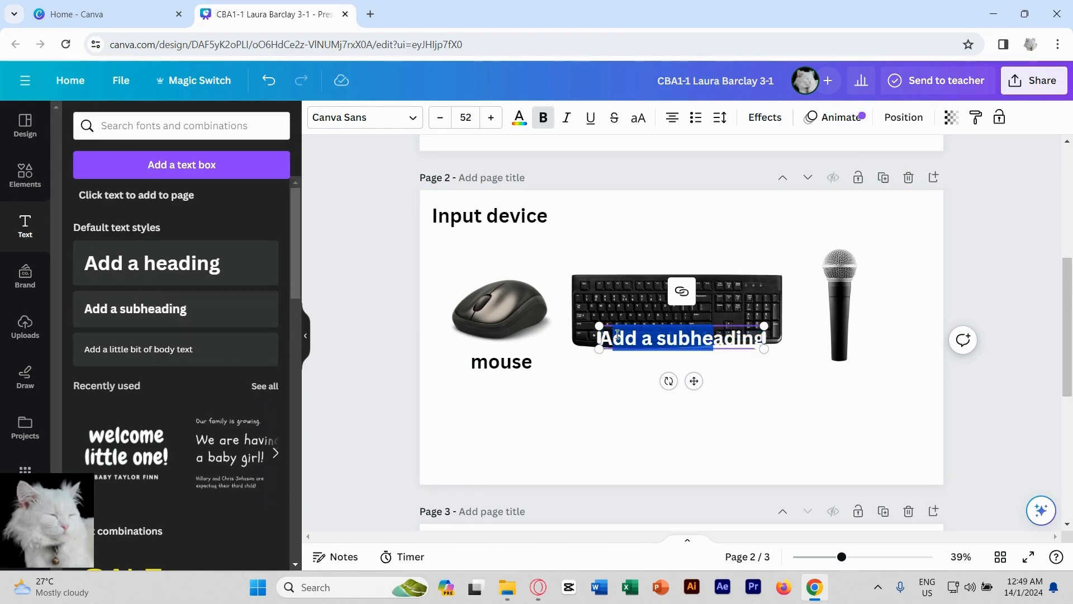
{"action": "double_click", "coordinate": [682, 339]}
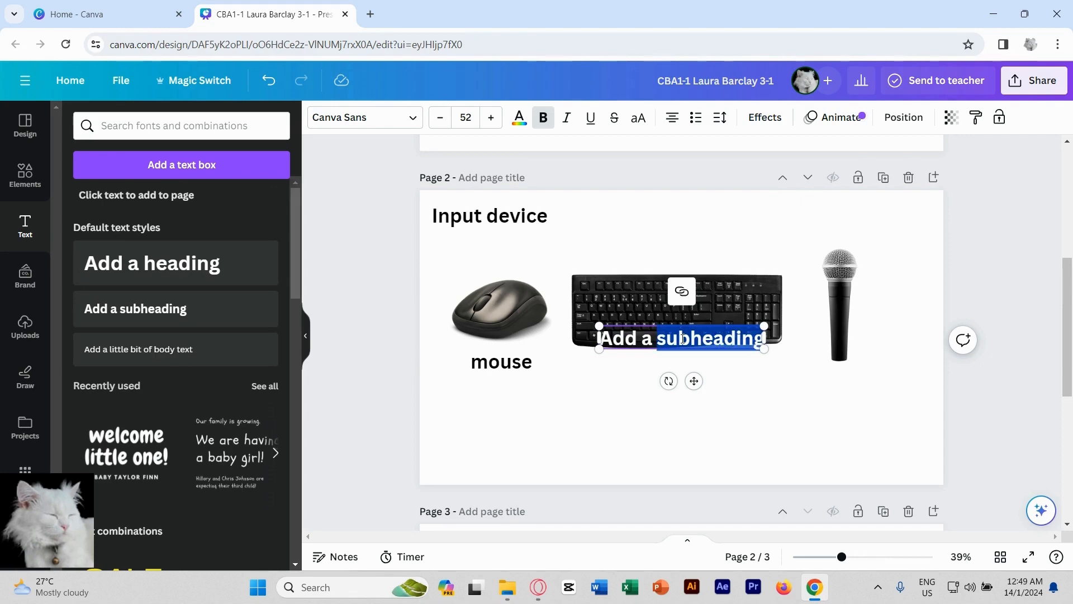
{"action": "double_click", "coordinate": [677, 341]}
{"action": "key", "text": "BackSpace"}
{"action": "key", "text": "BackSpace"}
{"action": "key", "text": "BackSpace"}
{"action": "key", "text": "BackSpace"}
{"action": "key", "text": "BackSpace"}
{"action": "key", "text": "BackSpace"}
{"action": "key", "text": "BackSpace"}
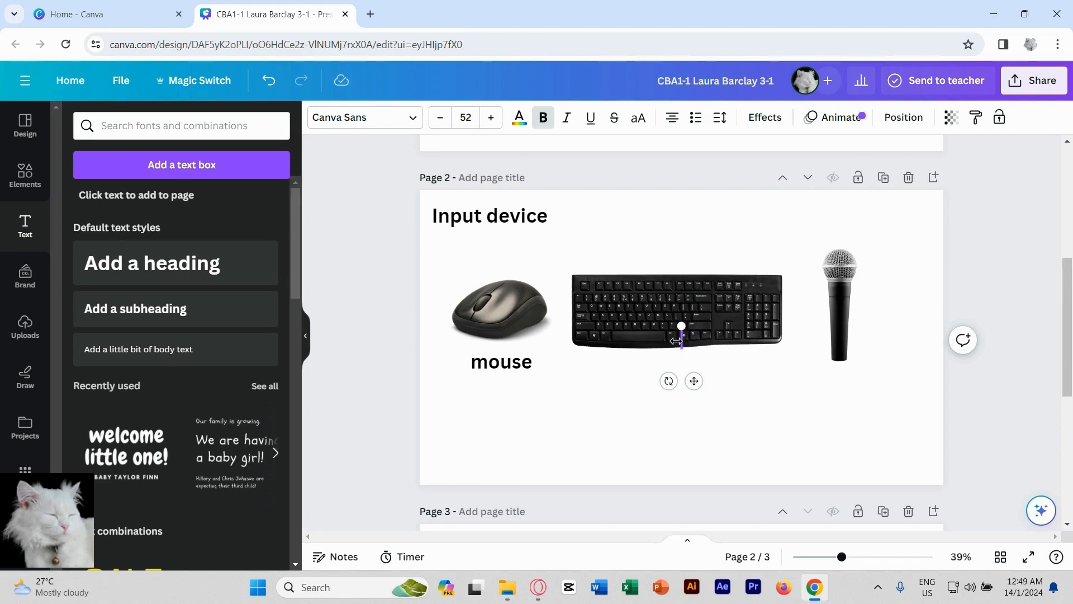
{"action": "type", "text": "keyboard"}
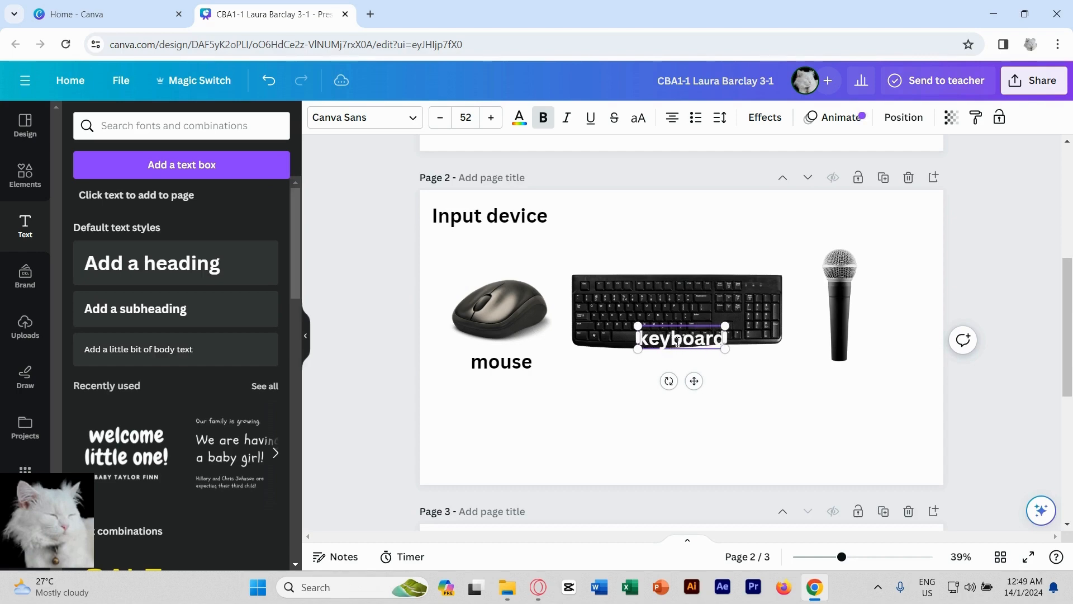
Step: Change the text colour of the "keyboard" label to black and place it directly below the keyboard photo
{"action": "double_click", "coordinate": [681, 338]}
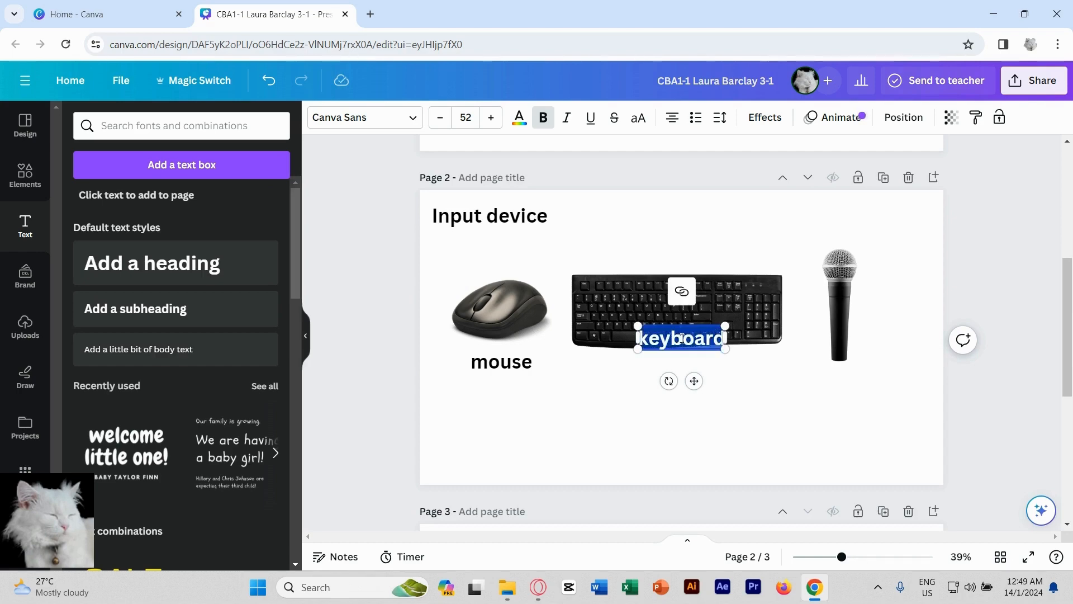
{"action": "left_click", "coordinate": [518, 117]}
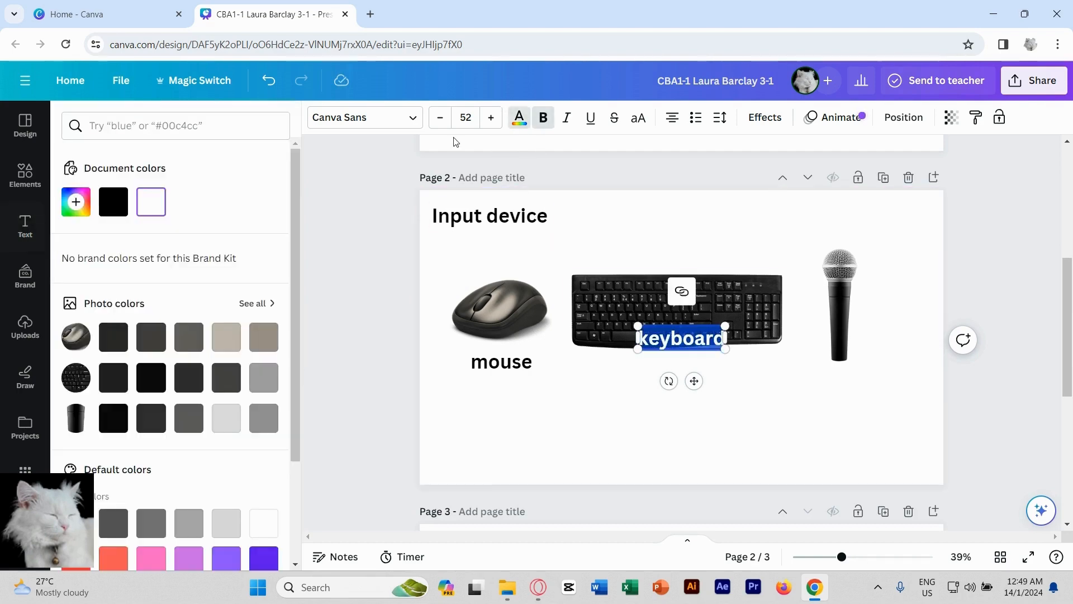
{"action": "left_click", "coordinate": [120, 209]}
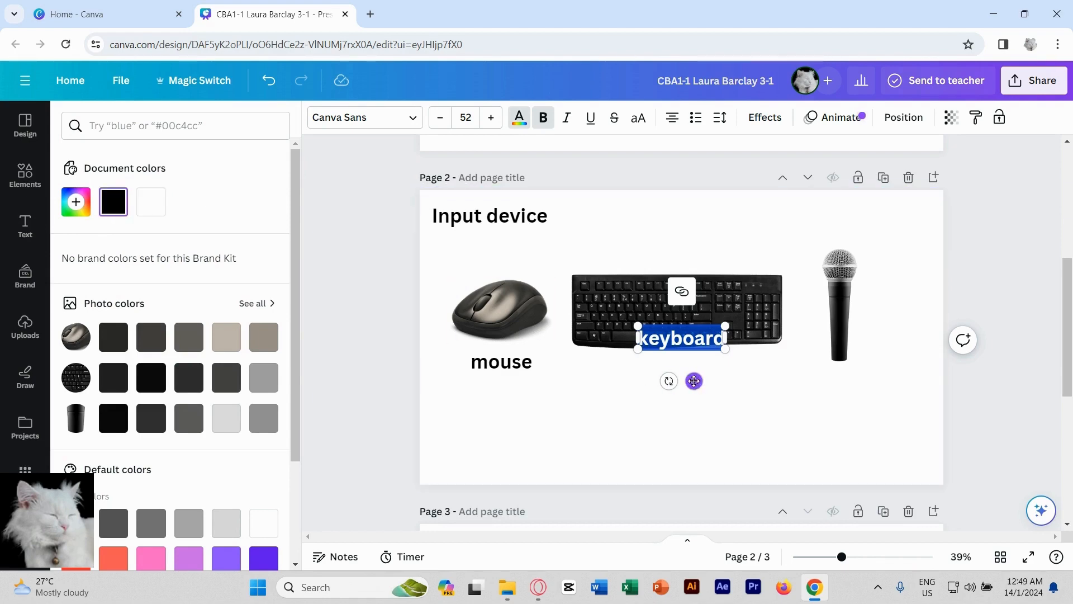
{"action": "left_click_drag", "start_coordinate": [695, 381], "coordinate": [696, 418]}
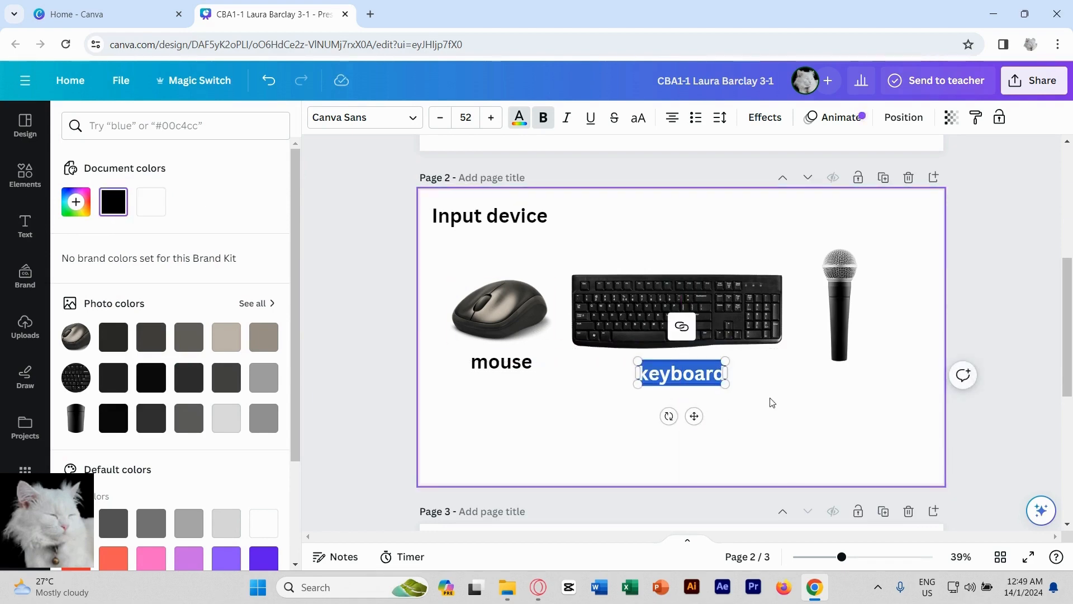
{"action": "left_click", "coordinate": [734, 400]}
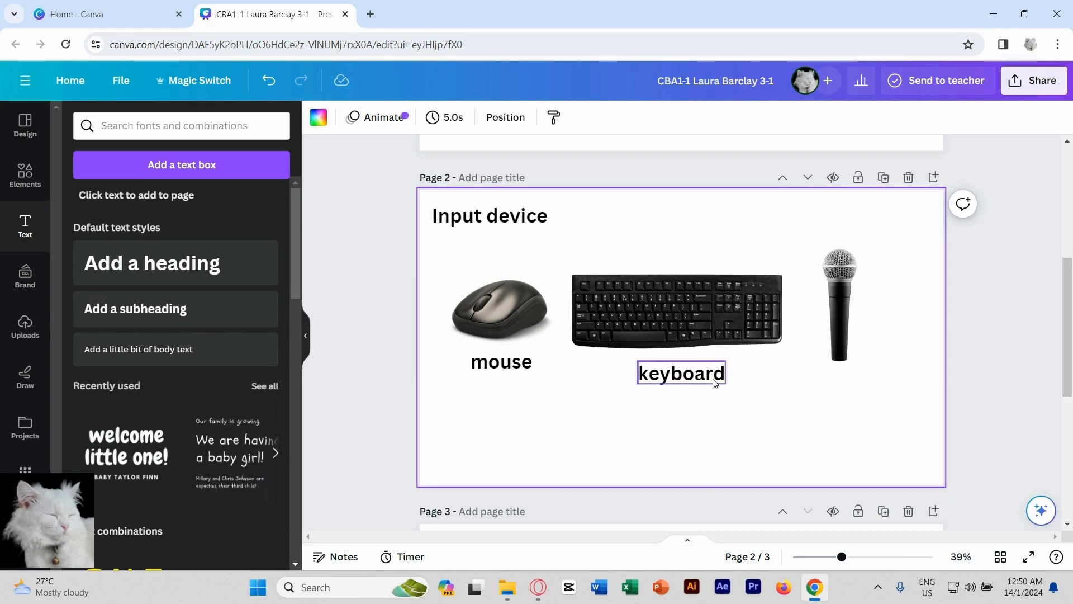
Step: Duplicate the "keyboard" label and place the copy directly below the microphone photo on page 2
{"action": "left_click", "coordinate": [689, 376]}
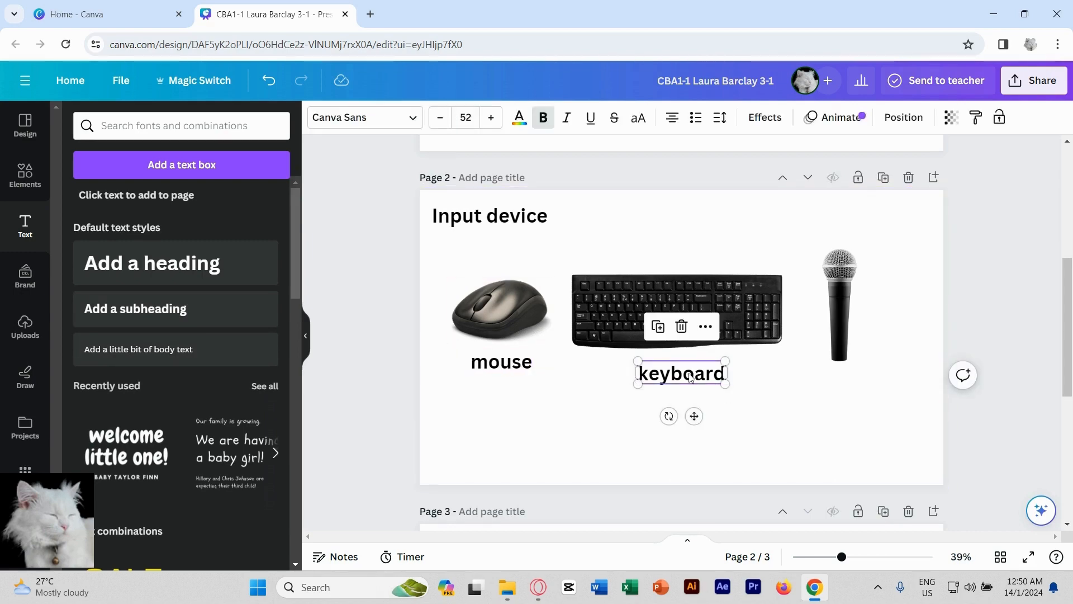
{"action": "left_click", "coordinate": [658, 330]}
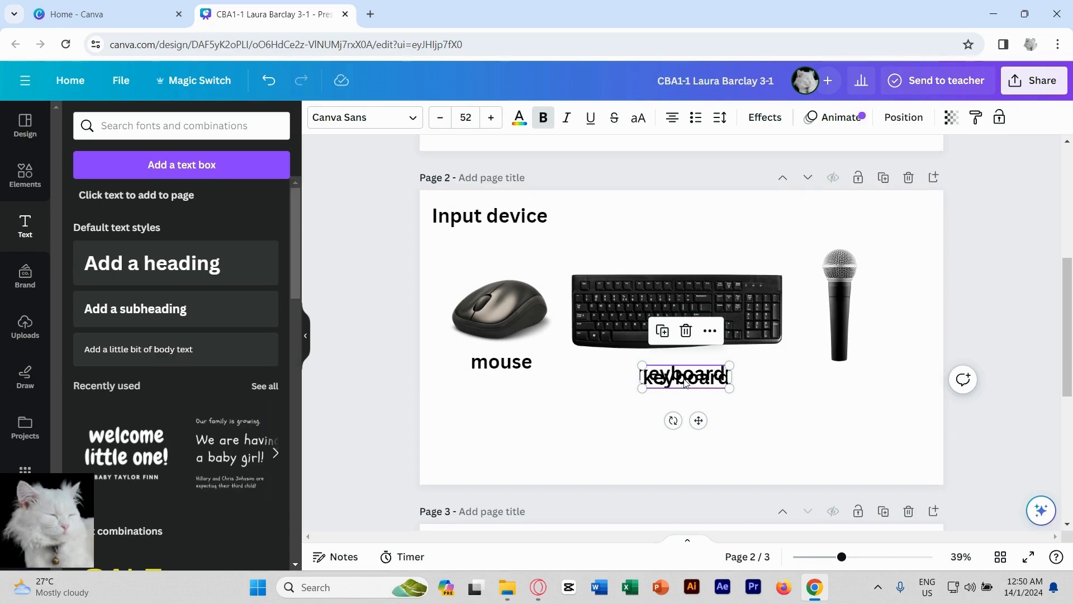
{"action": "left_click_drag", "start_coordinate": [685, 387], "coordinate": [839, 384]}
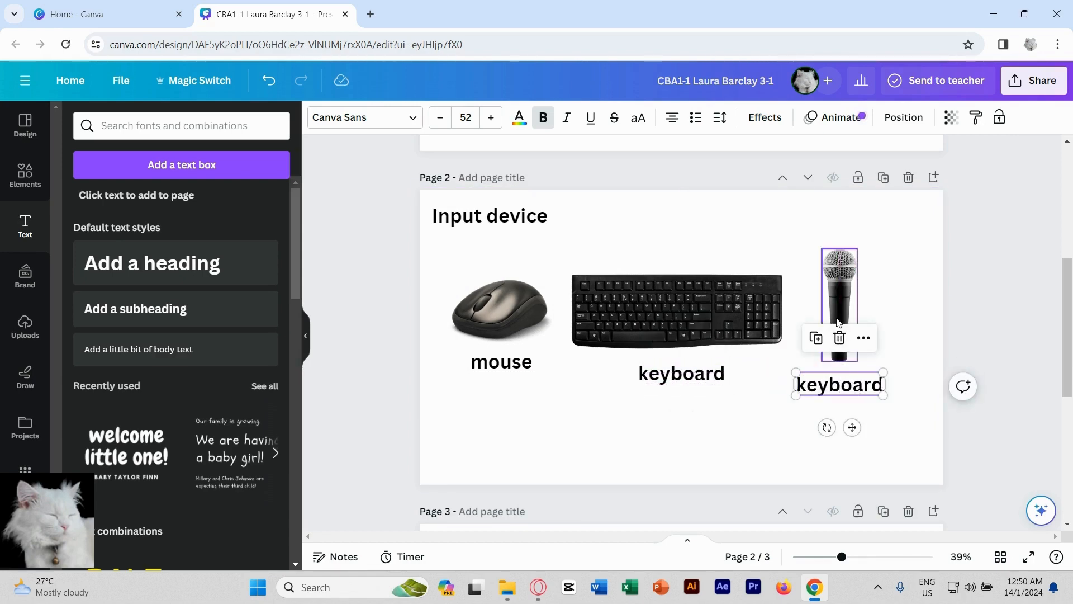
Step: Change the text of the label below the microphone photo to "microphone"
{"action": "double_click", "coordinate": [849, 387]}
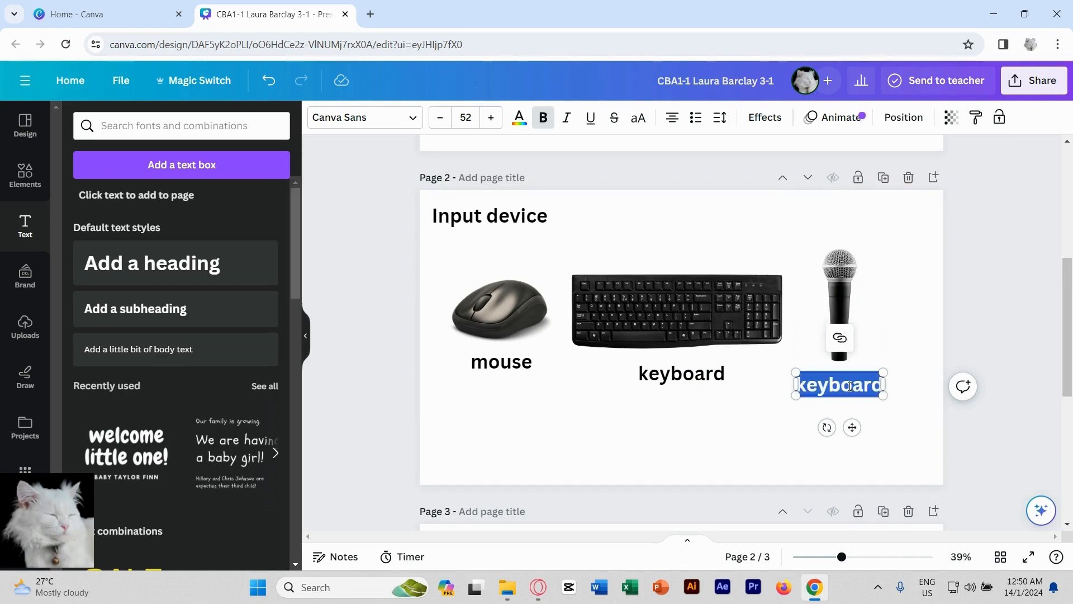
{"action": "type", "text": "micrphone"}
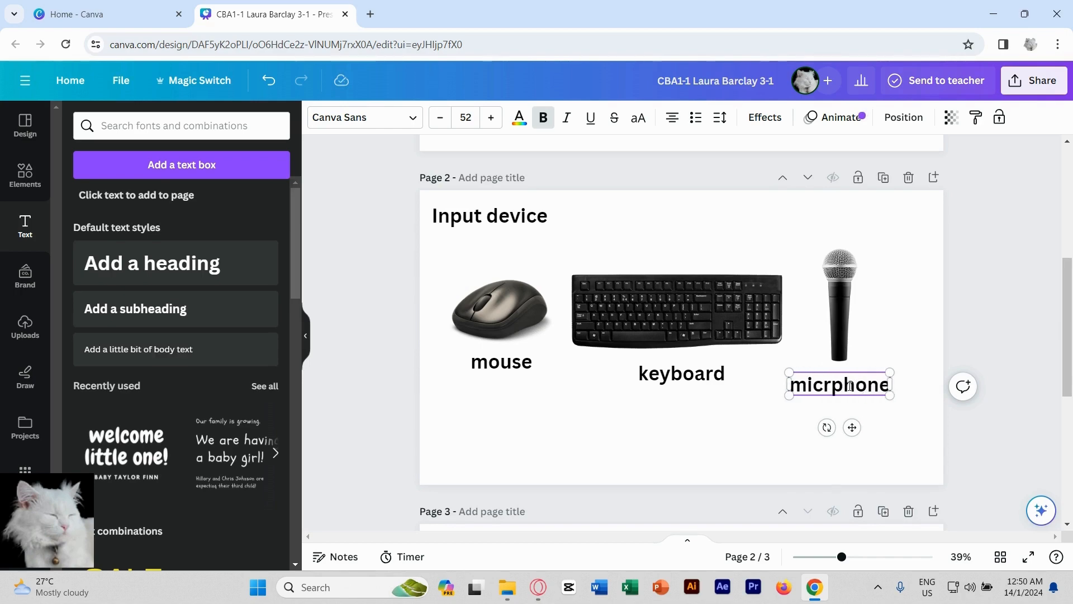
{"action": "key", "text": "Left"}
{"action": "key", "text": "Left"}
{"action": "type", "text": "o"}
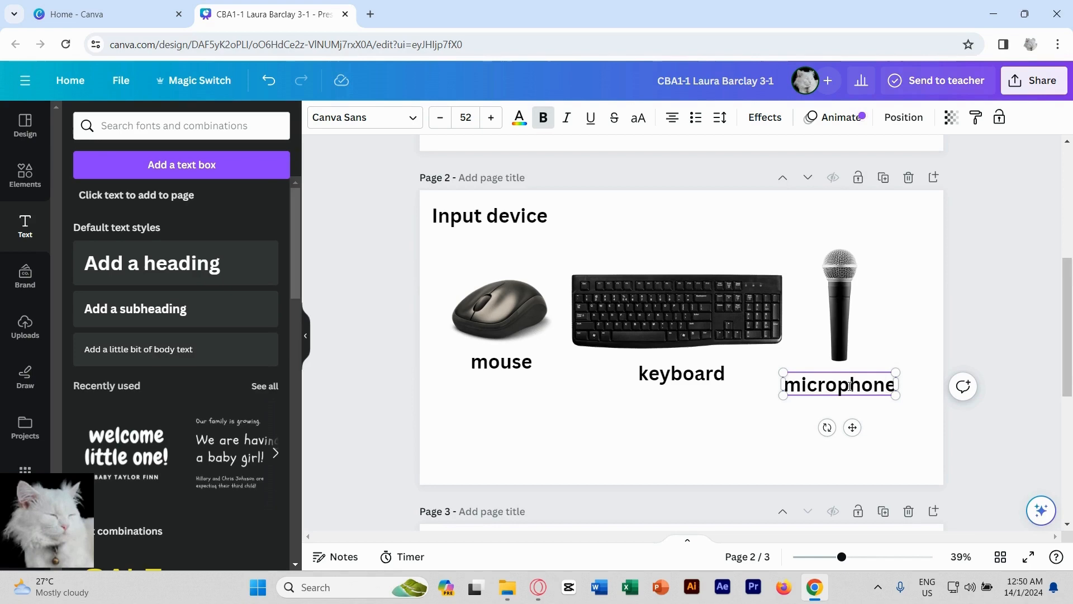
{"action": "left_click", "coordinate": [716, 454]}
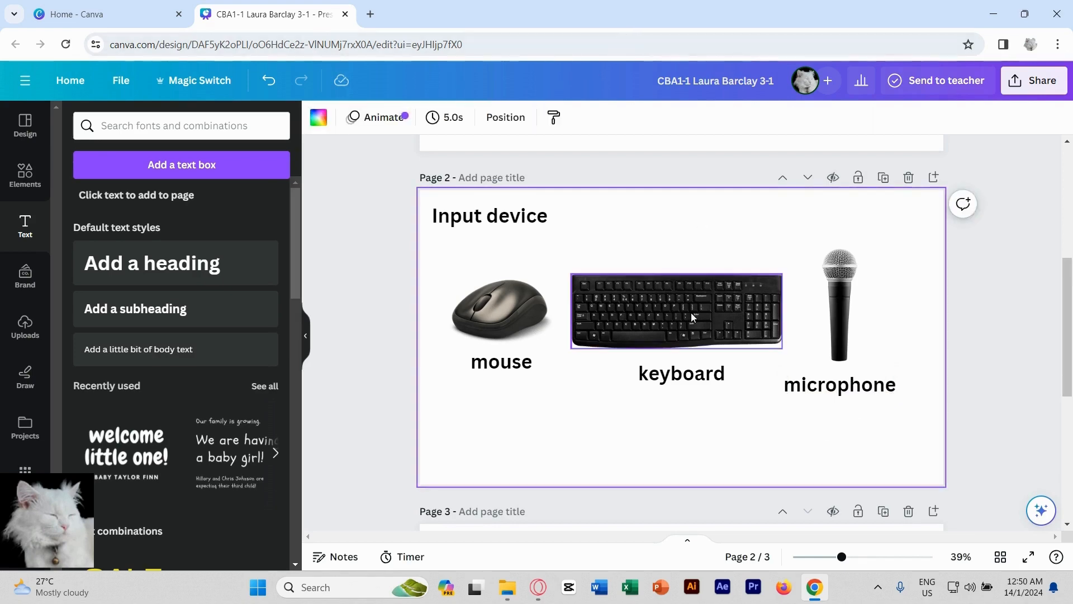
Step: Add page 4 after the output device page and give it a subheading title "Relationship" in the page's upper-left corner
{"action": "scroll", "coordinate": [690, 313], "scroll_direction": "down", "scroll_amount": 6}
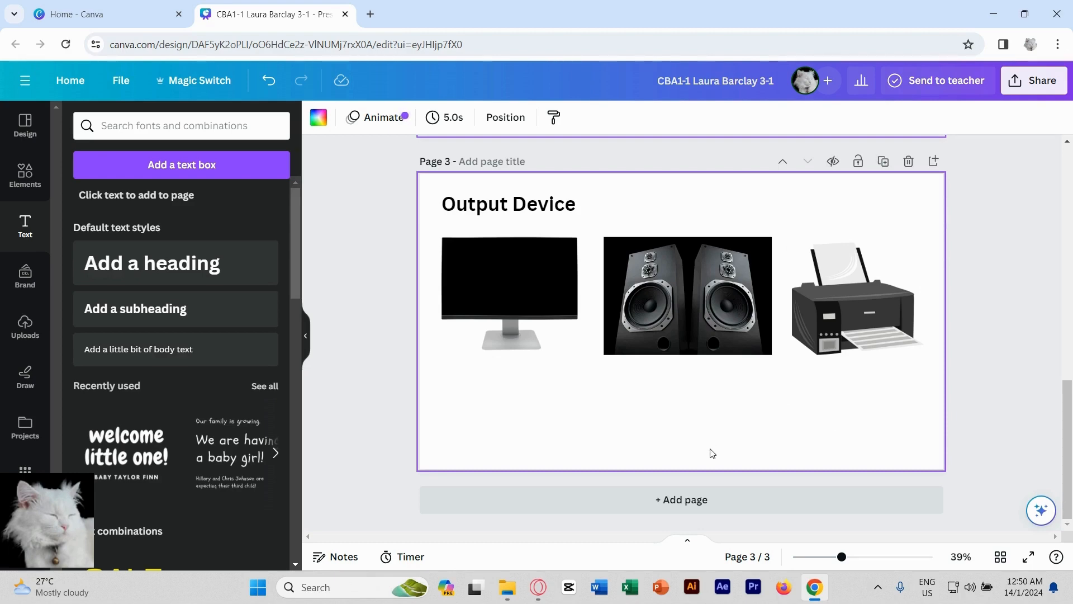
{"action": "left_click", "coordinate": [675, 500]}
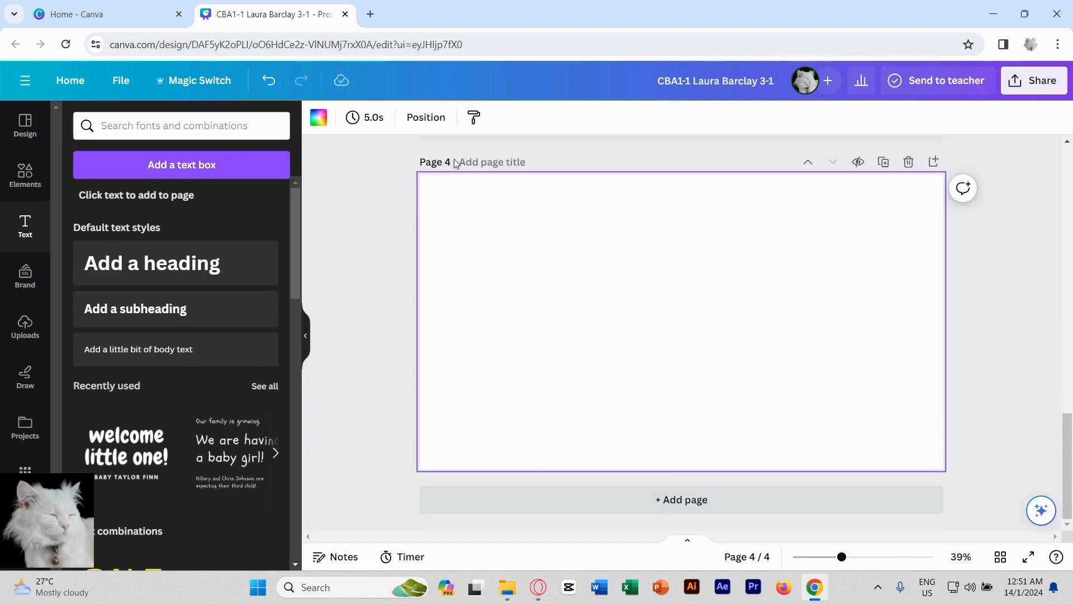
{"action": "left_click", "coordinate": [179, 311]}
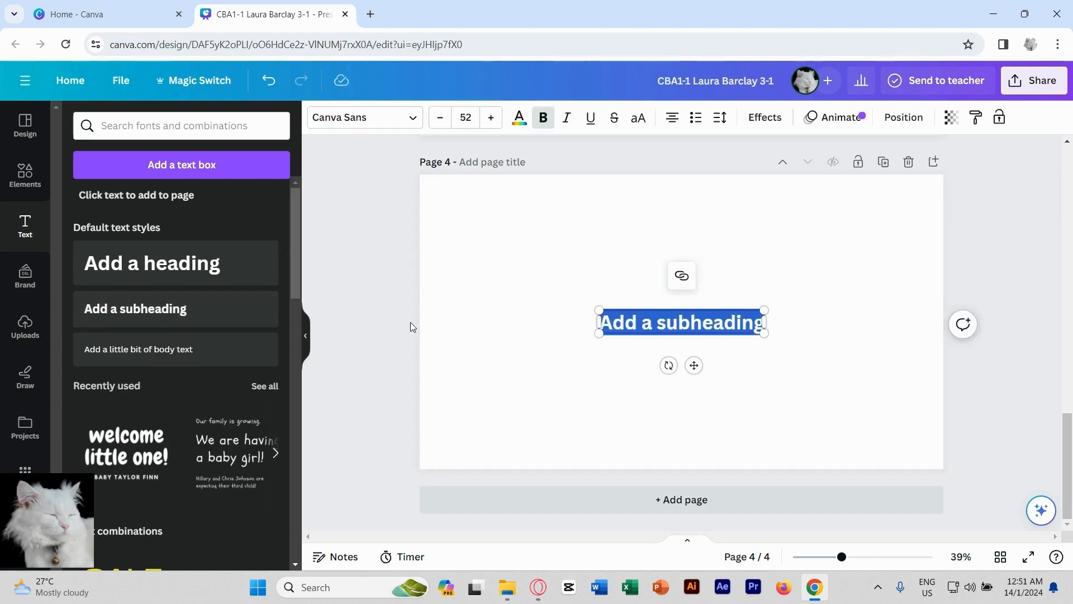
{"action": "type", "text": "Rel"}
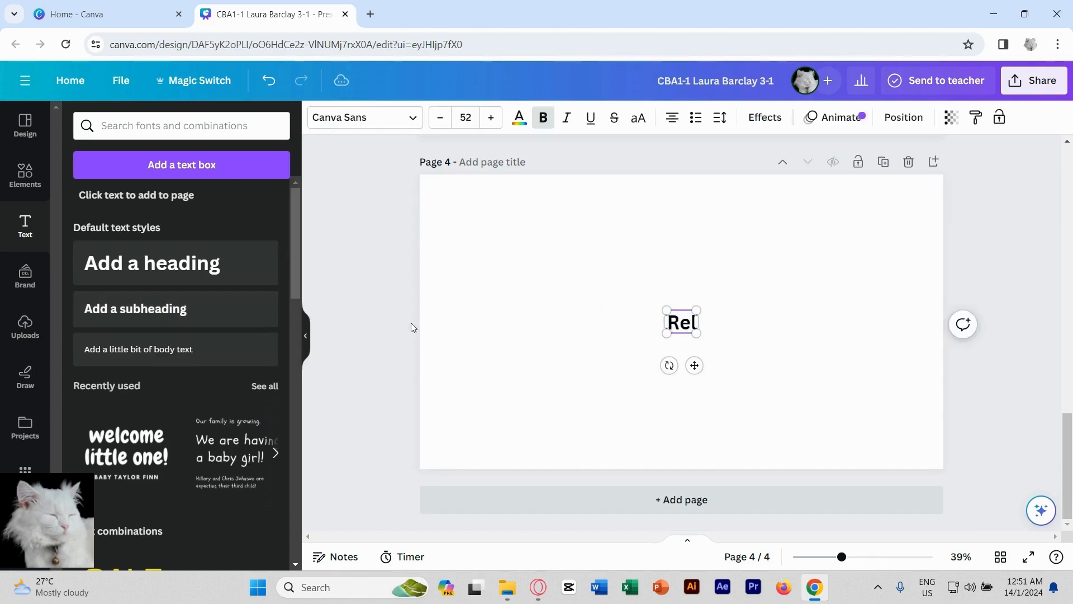
{"action": "type", "text": "ationship"}
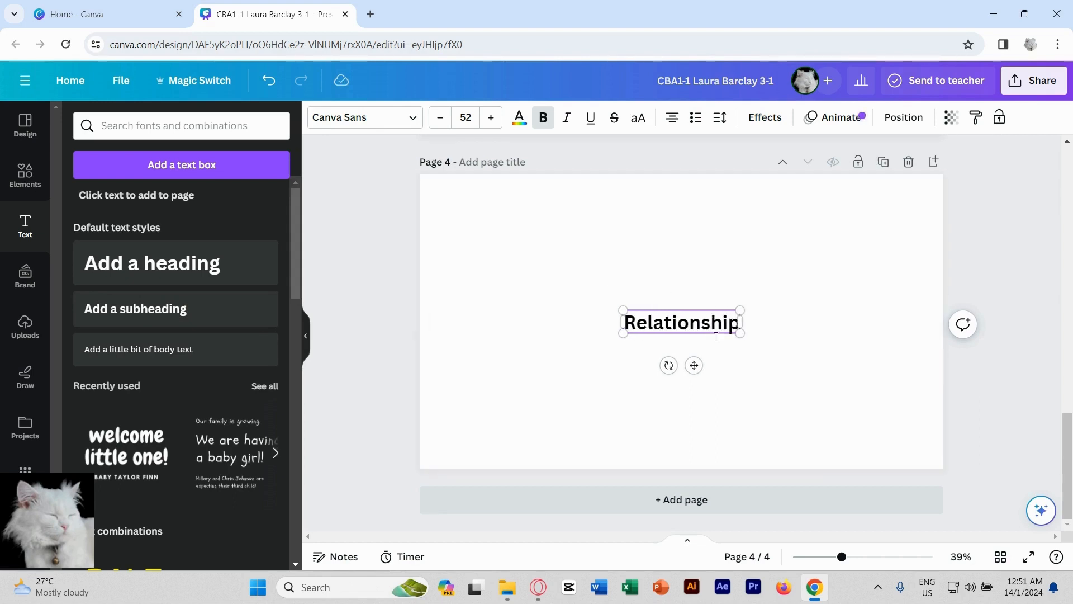
{"action": "left_click_drag", "start_coordinate": [694, 365], "coordinate": [519, 247]}
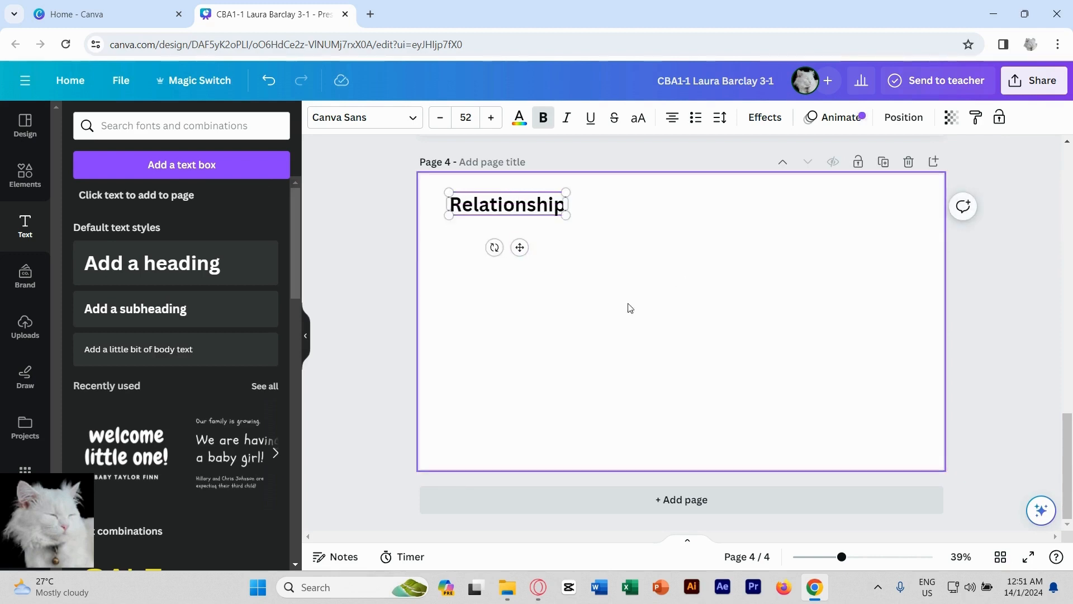
Step: Find a "computer mouse" photo, insert the black mouse and place it below the "Relationship" title on page 4
{"action": "left_click", "coordinate": [28, 177]}
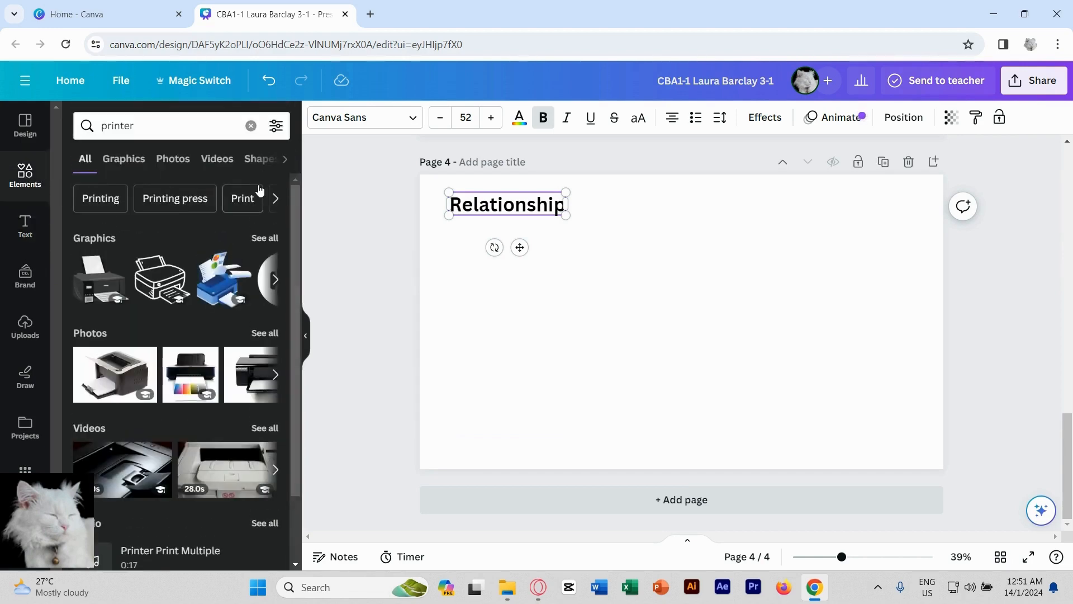
{"action": "left_click", "coordinate": [256, 136]}
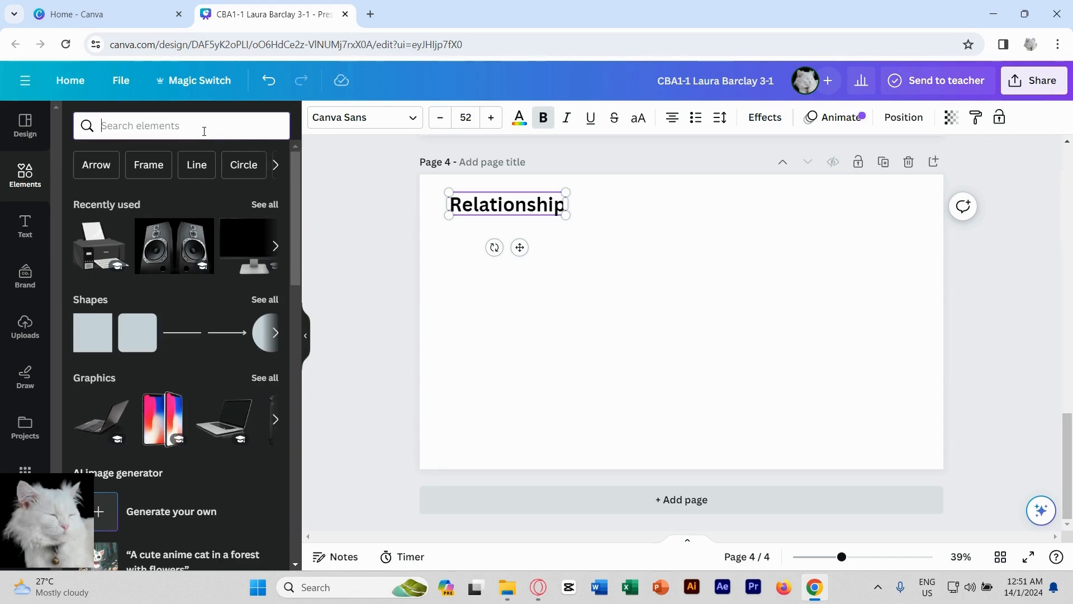
{"action": "type", "text": "computer"}
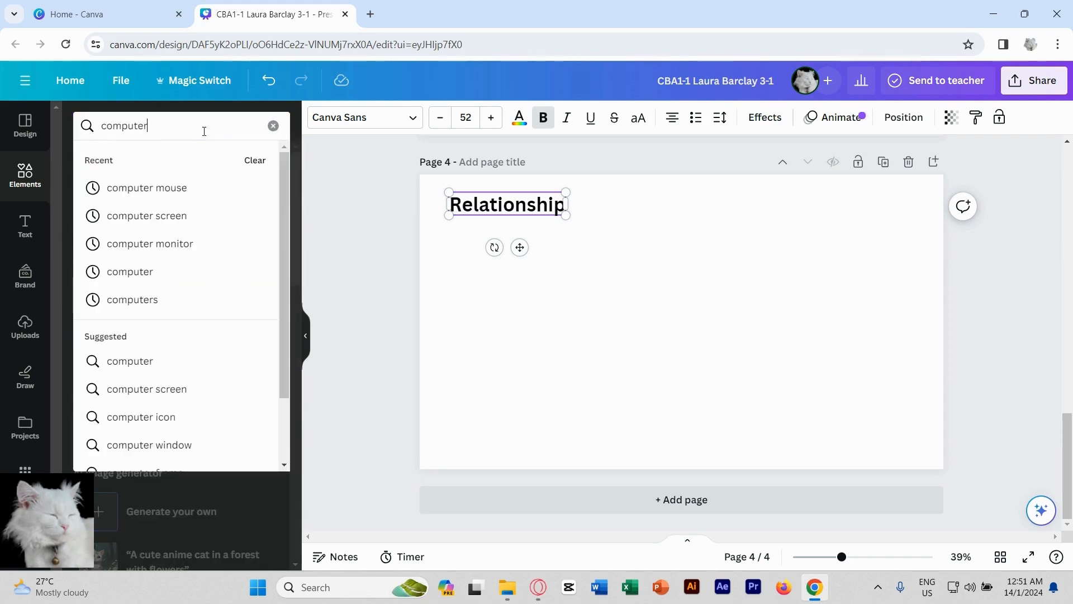
{"action": "left_click", "coordinate": [162, 187]}
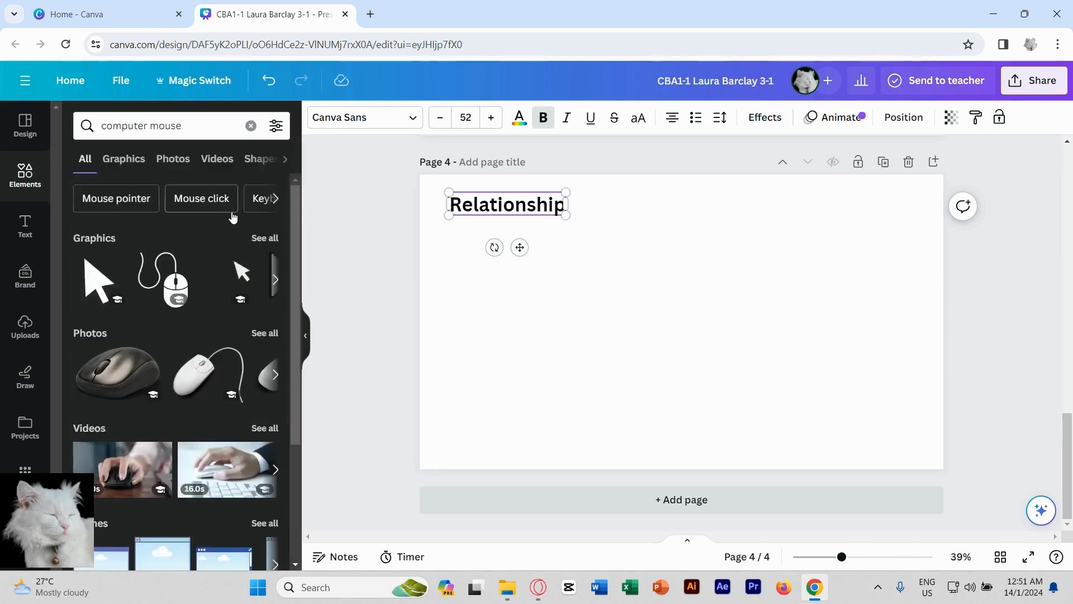
{"action": "left_click", "coordinate": [134, 373]}
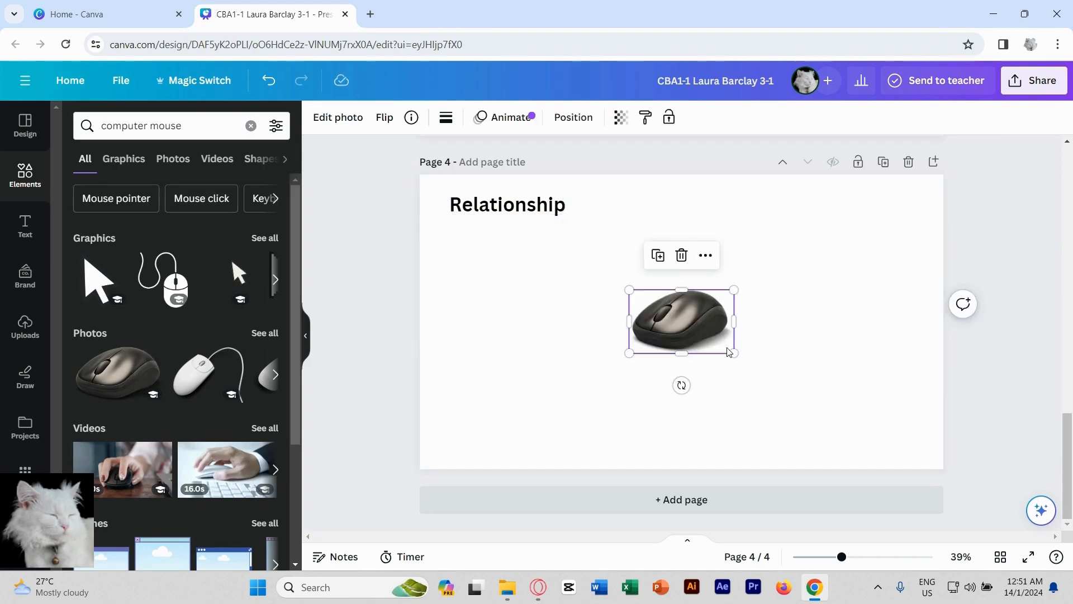
{"action": "left_click_drag", "start_coordinate": [696, 324], "coordinate": [522, 320]}
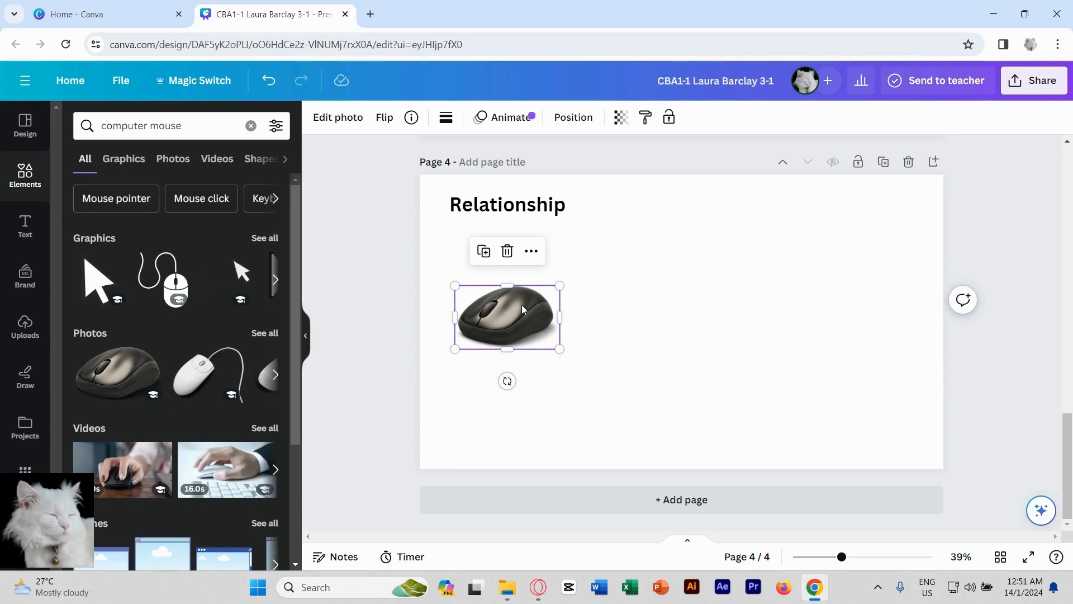
Step: Find a "cpu" photo, insert the green CPU chips, scale them down and place them to the right of the mouse on page 4
{"action": "left_click", "coordinate": [251, 127]}
{"action": "left_click", "coordinate": [206, 126]}
{"action": "type", "text": "cpu"}
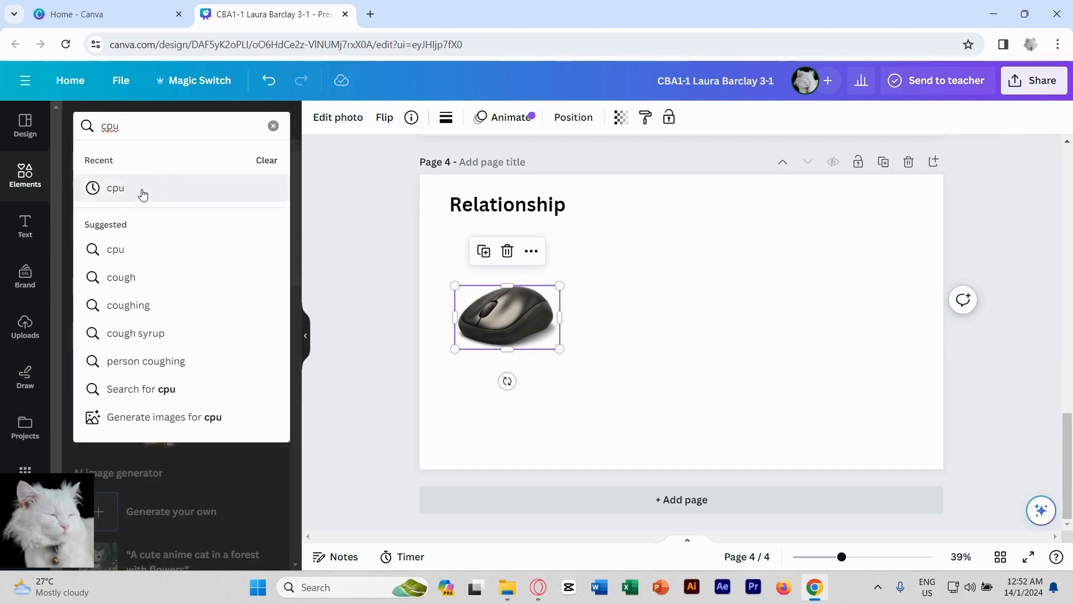
{"action": "left_click", "coordinate": [149, 187]}
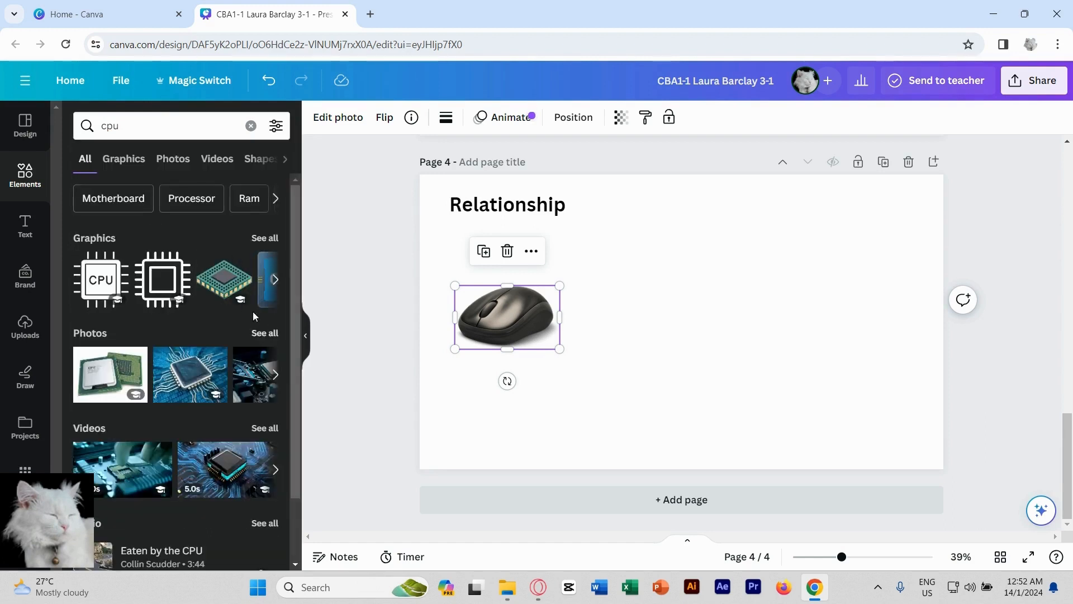
{"action": "left_click", "coordinate": [112, 376]}
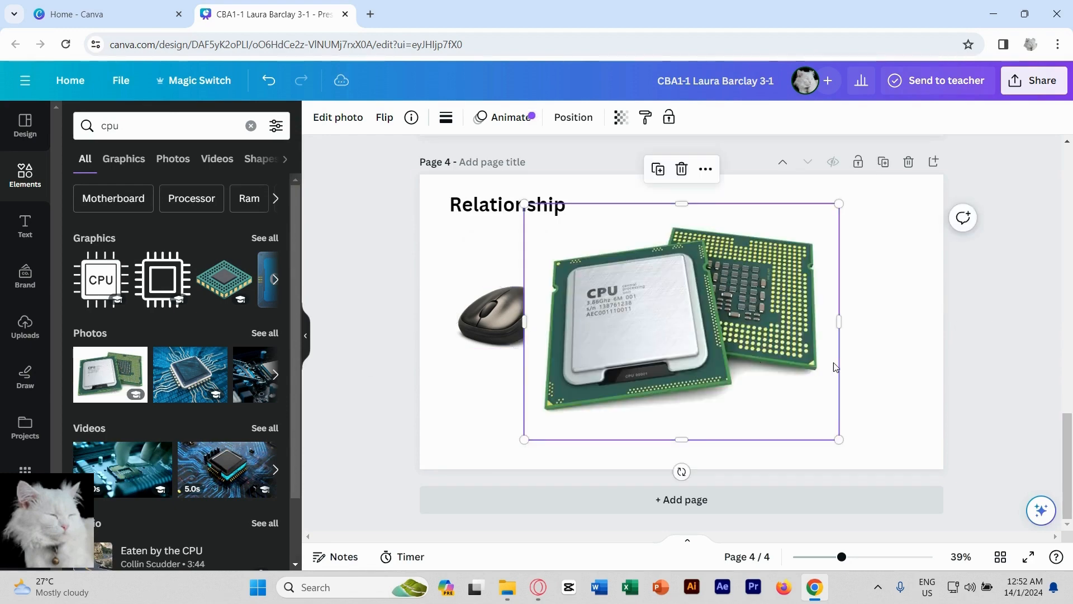
{"action": "left_click_drag", "start_coordinate": [839, 438], "coordinate": [685, 306]}
{"action": "left_click_drag", "start_coordinate": [602, 252], "coordinate": [673, 296]}
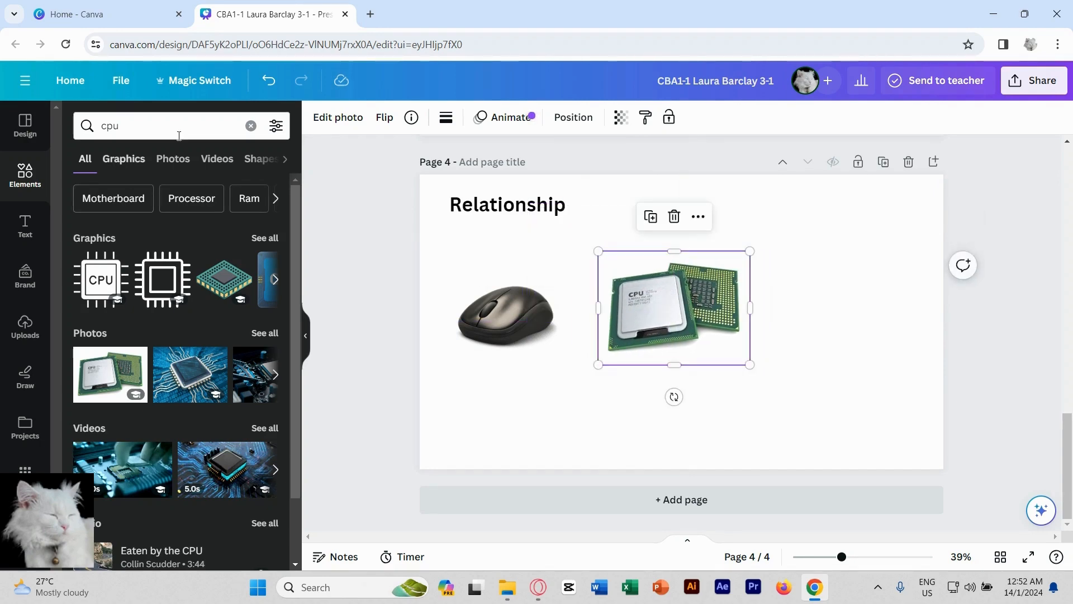
Step: Find a "monitor" photo, insert the silver-stand monitor at about 570 × 493, place it right of the CPU chips and shift the chips slightly left
{"action": "left_click", "coordinate": [255, 129]}
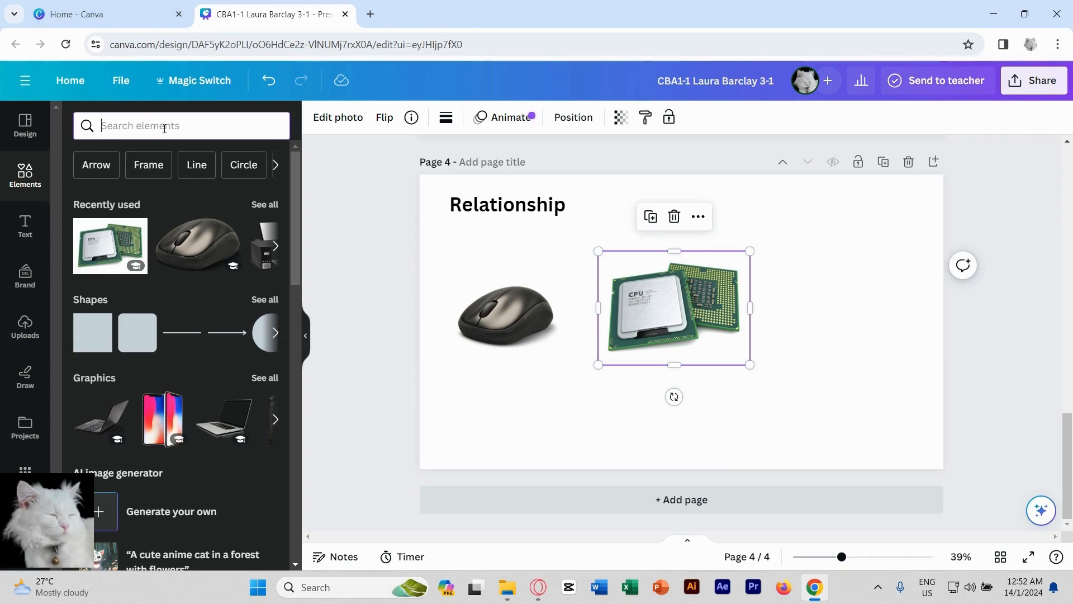
{"action": "type", "text": "m"}
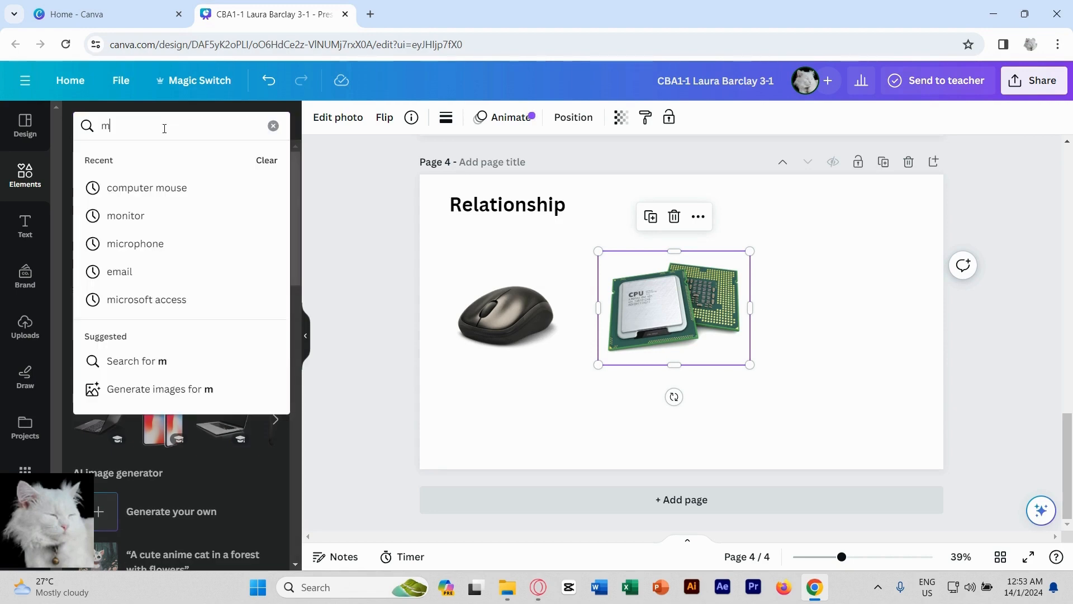
{"action": "type", "text": "onitor"}
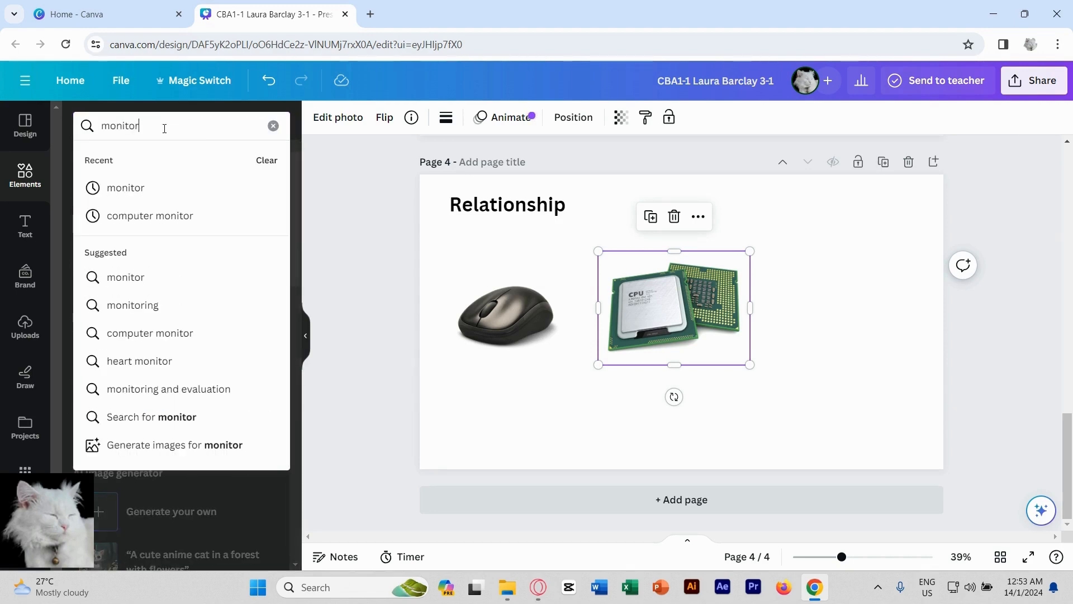
{"action": "left_click", "coordinate": [133, 188]}
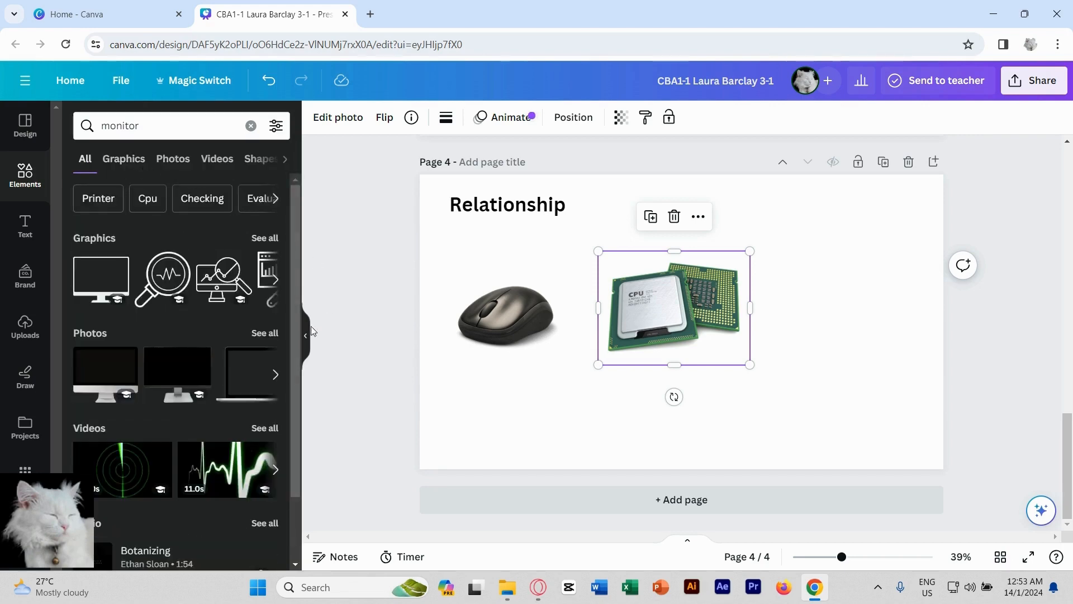
{"action": "left_click", "coordinate": [106, 374]}
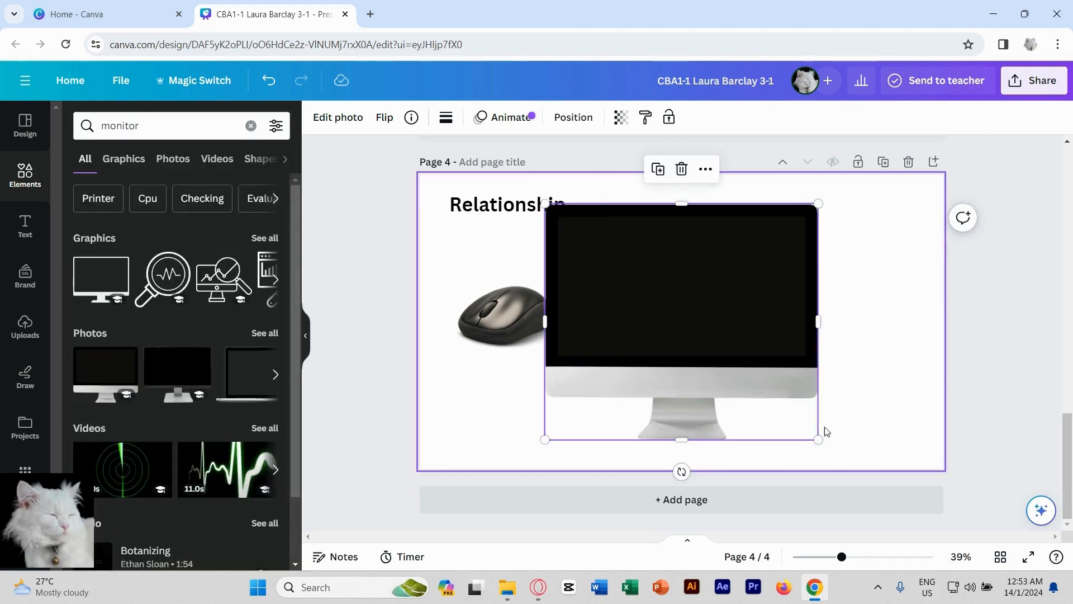
{"action": "left_click_drag", "start_coordinate": [818, 439], "coordinate": [705, 337]}
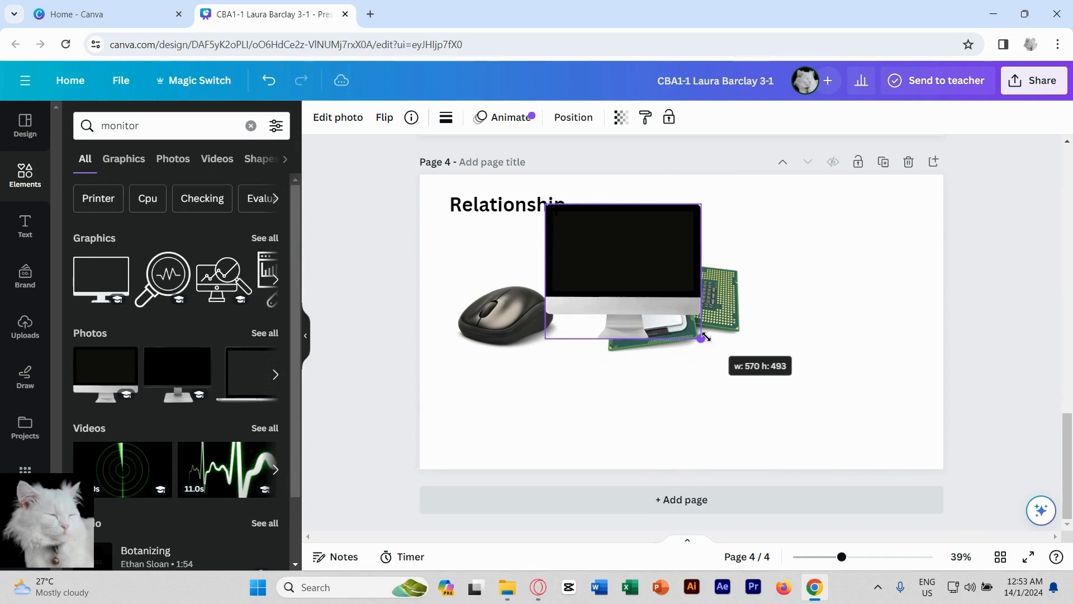
{"action": "left_click_drag", "start_coordinate": [627, 268], "coordinate": [842, 290]}
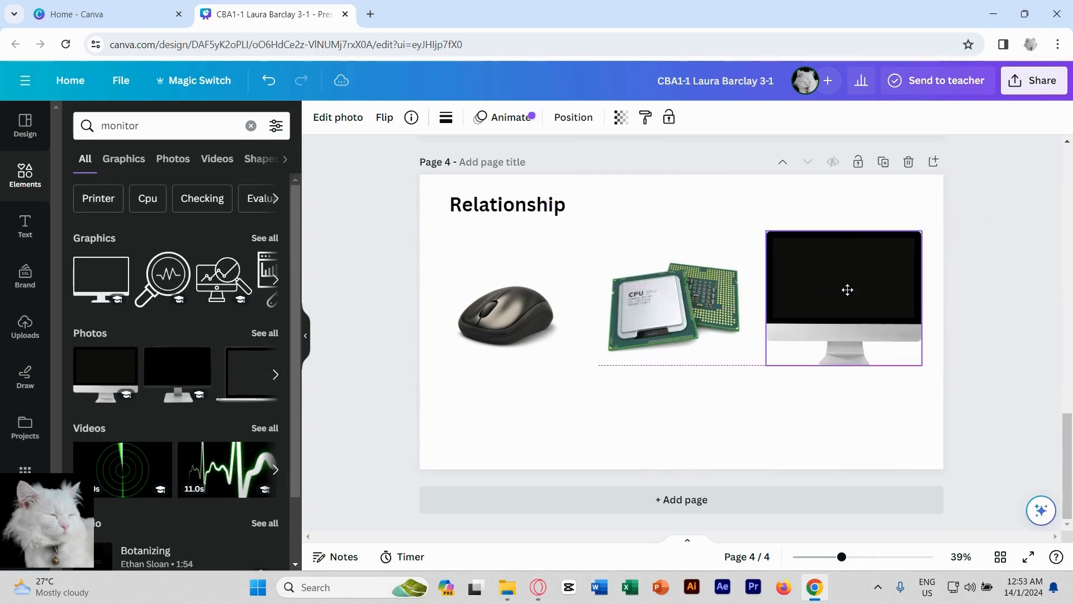
{"action": "left_click_drag", "start_coordinate": [698, 311], "coordinate": [687, 311]}
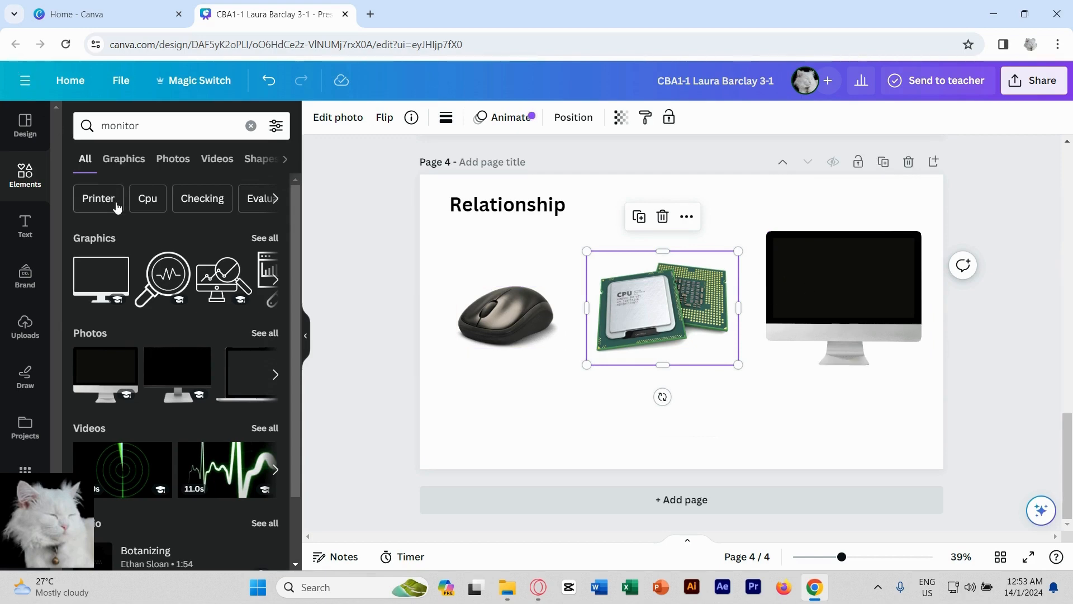
Step: Find an "arrow" graphic and insert the white curved arrow on page 4
{"action": "left_click", "coordinate": [251, 126]}
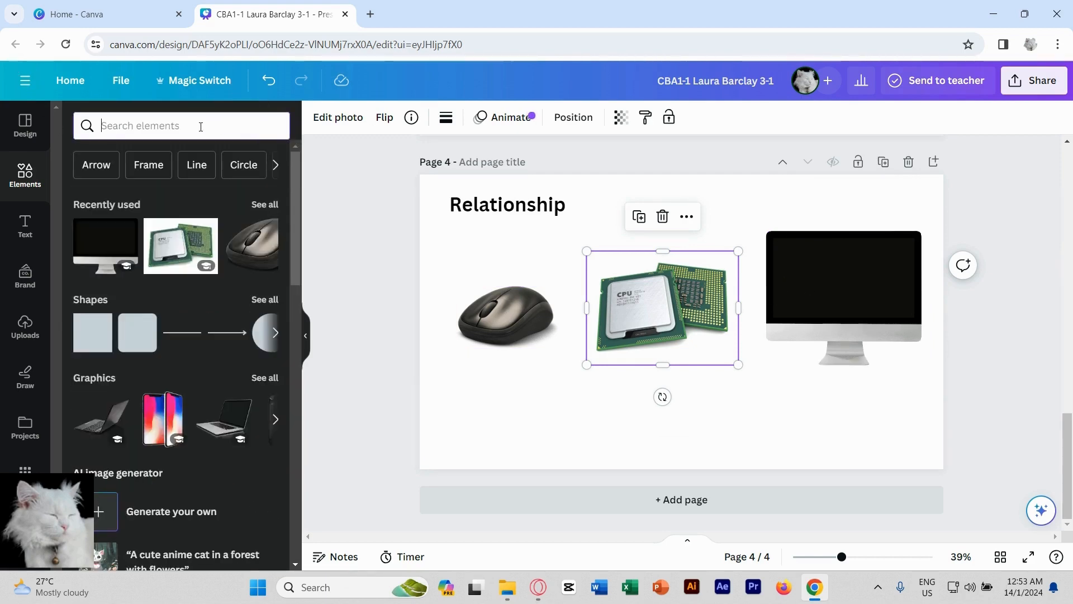
{"action": "left_click", "coordinate": [201, 127]}
{"action": "type", "text": "arrows"}
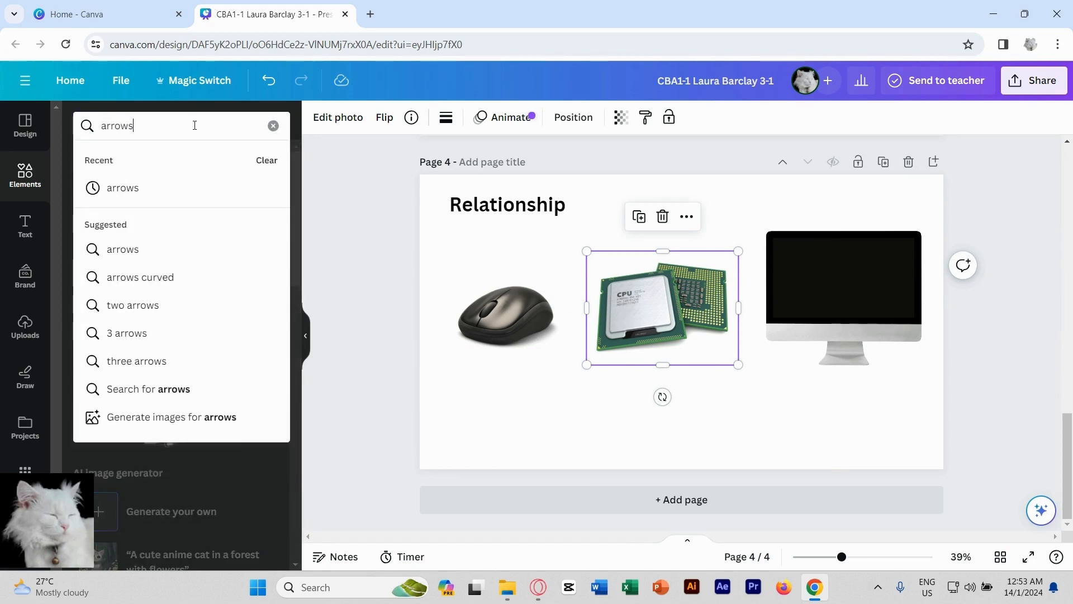
{"action": "key", "text": "Return"}
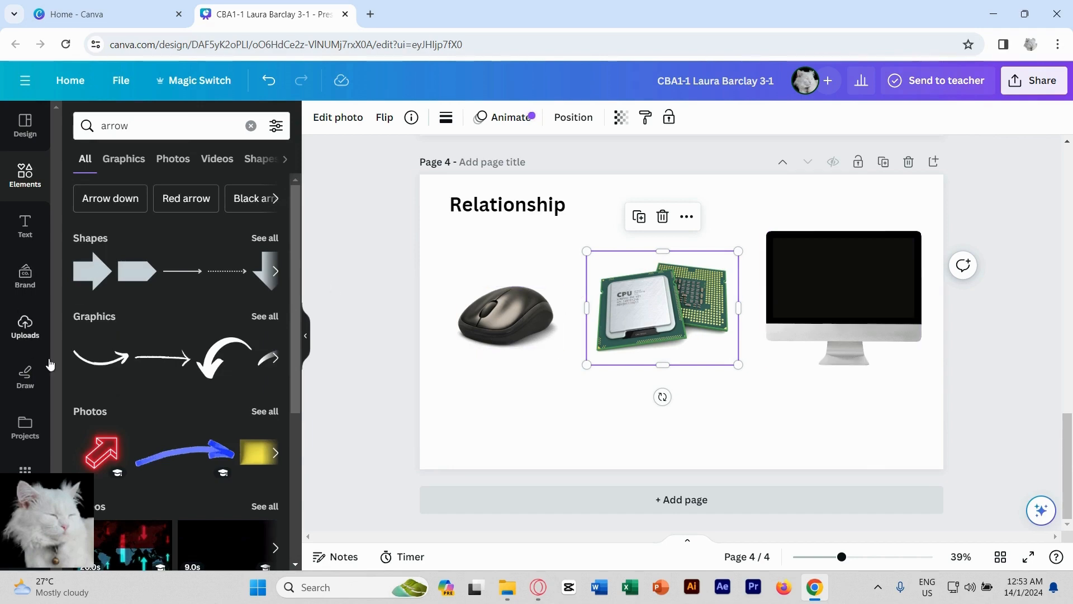
{"action": "left_click", "coordinate": [97, 370]}
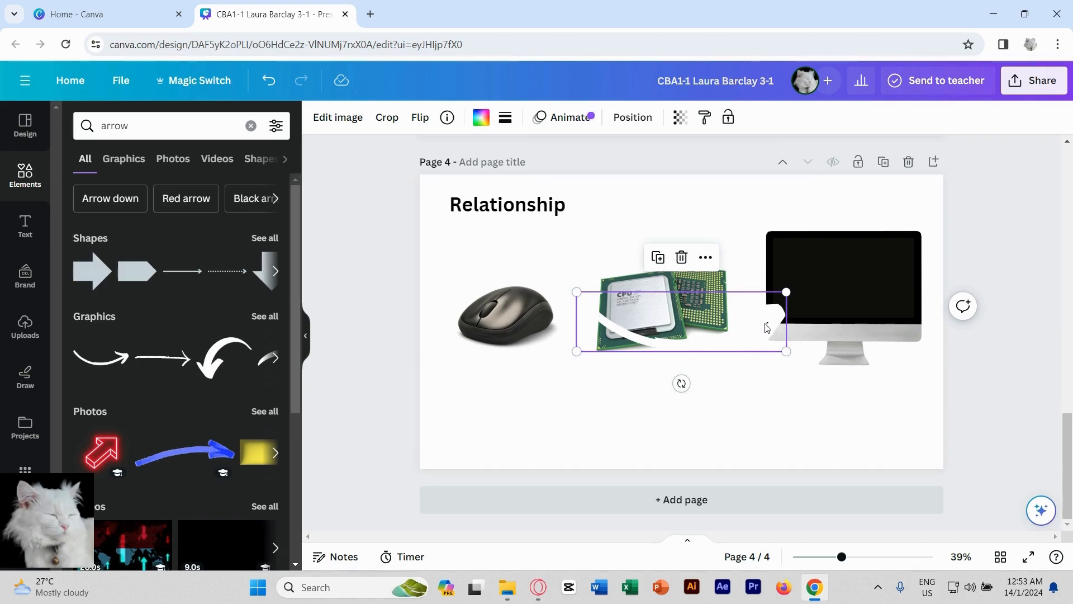
{"action": "left_click", "coordinate": [759, 420]}
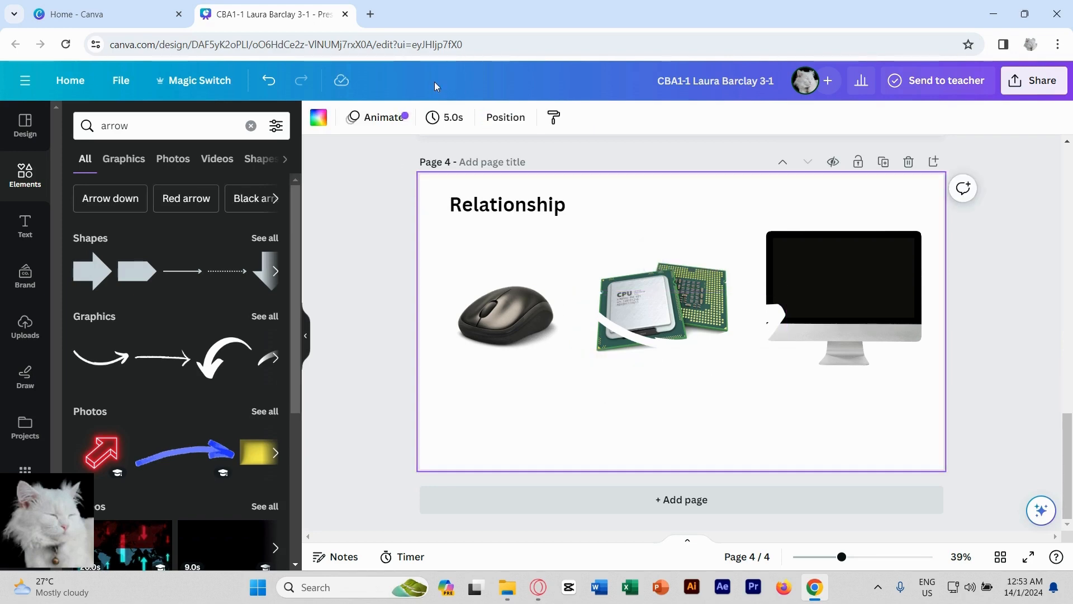
{"action": "left_click", "coordinate": [319, 118]}
{"action": "left_click", "coordinate": [182, 384]}
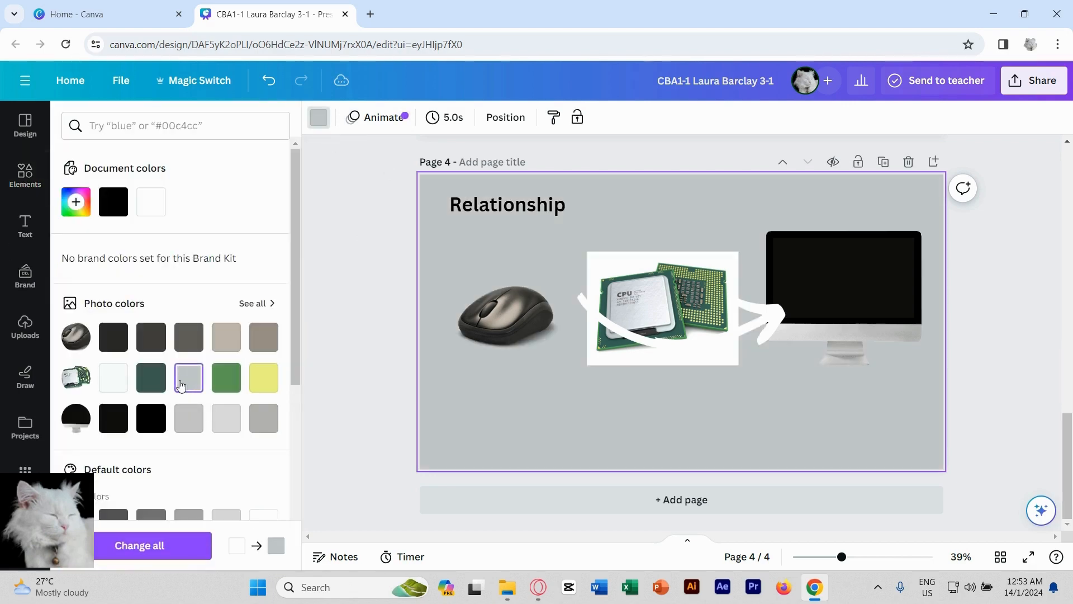
{"action": "key", "text": "ctrl+z"}
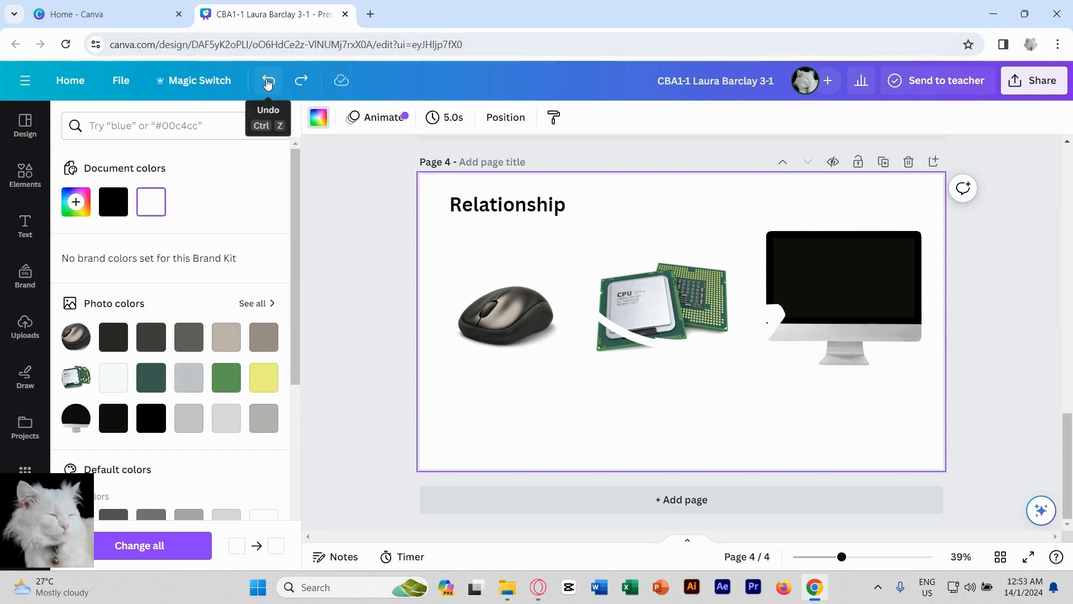
Step: Recolor the curved arrow on page 4 to the default coral red
{"action": "left_click", "coordinate": [758, 331]}
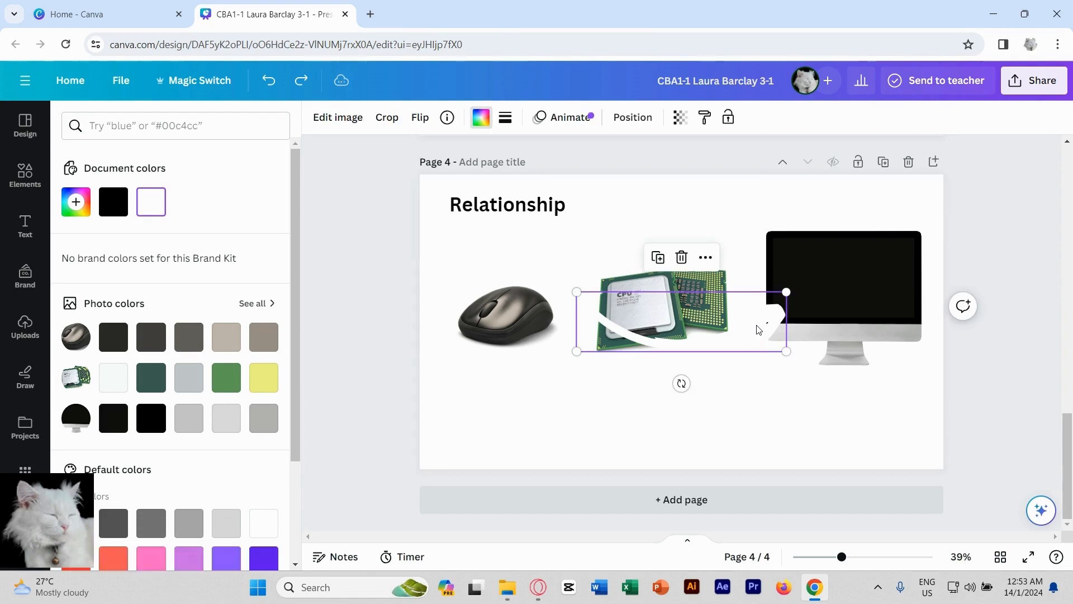
{"action": "left_click", "coordinate": [489, 116]}
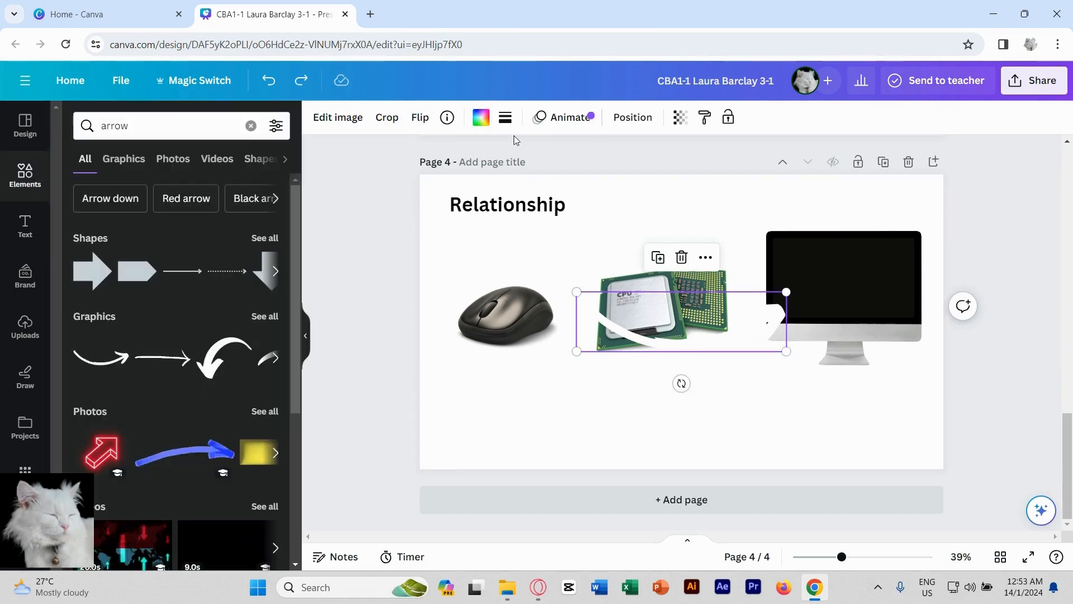
{"action": "left_click", "coordinate": [481, 117]}
{"action": "scroll", "coordinate": [140, 425], "scroll_direction": "down", "scroll_amount": 2}
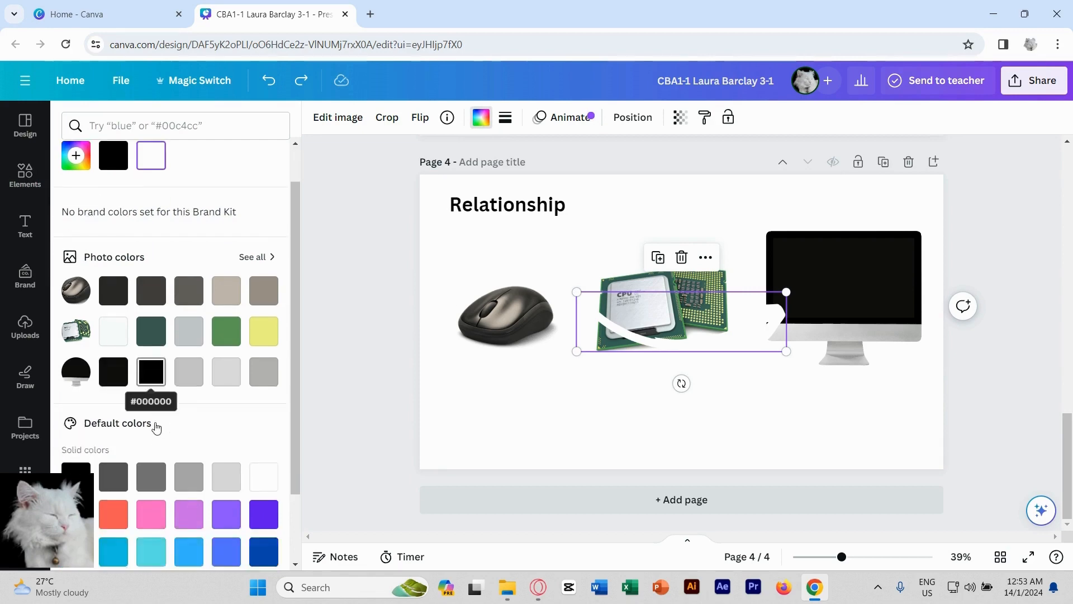
{"action": "left_click", "coordinate": [111, 491]}
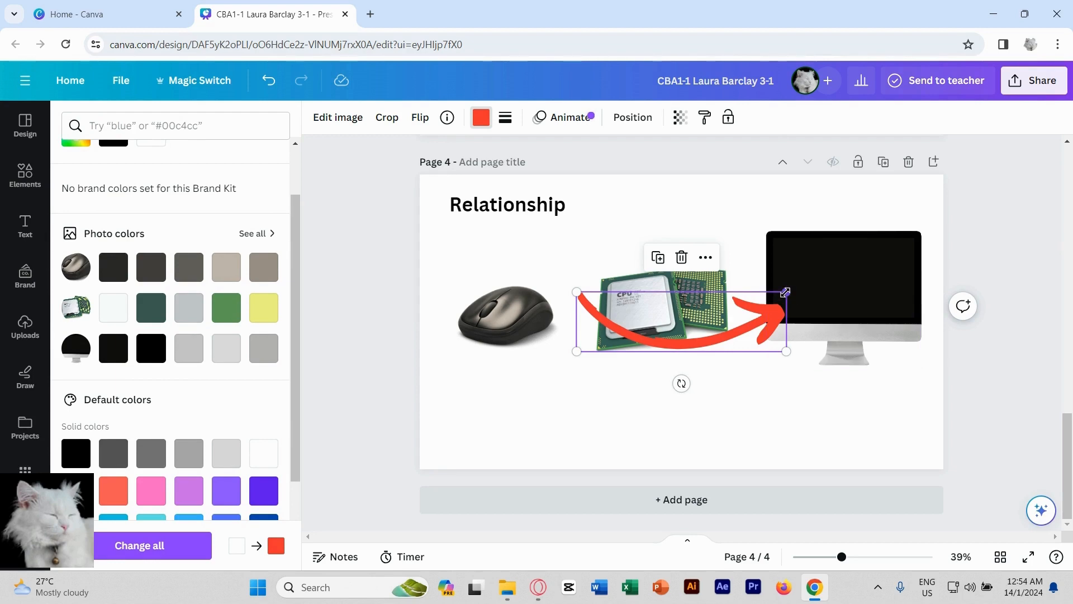
Step: Shrink the red arrow and place it from mouse to CPU chips, with a duplicate at the same height from chips to monitor
{"action": "left_click_drag", "start_coordinate": [785, 292], "coordinate": [685, 341]}
{"action": "left_click_drag", "start_coordinate": [639, 383], "coordinate": [577, 411]}
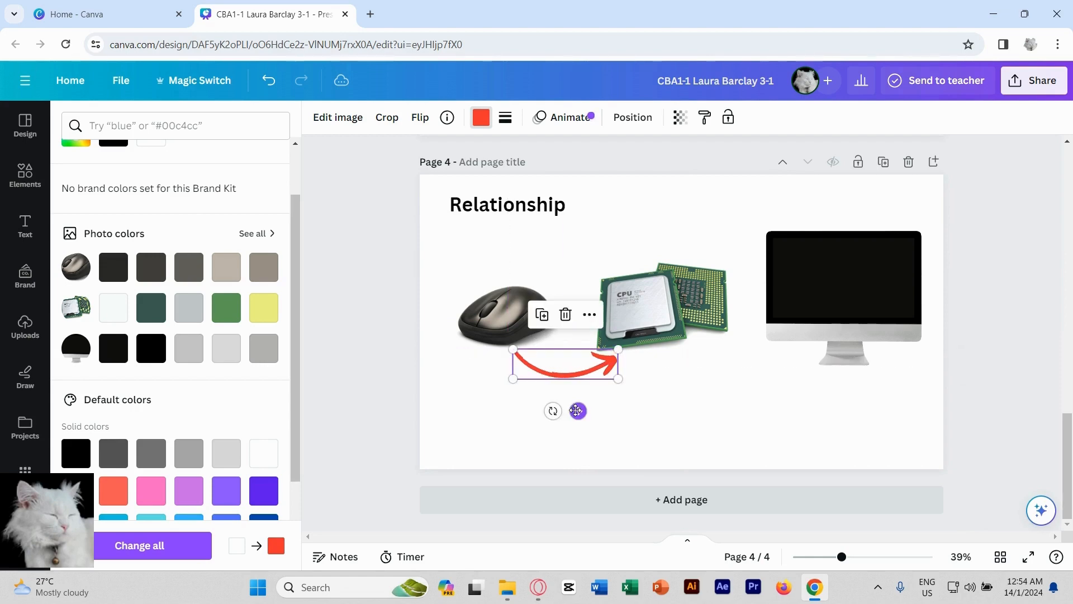
{"action": "left_click", "coordinate": [541, 315]}
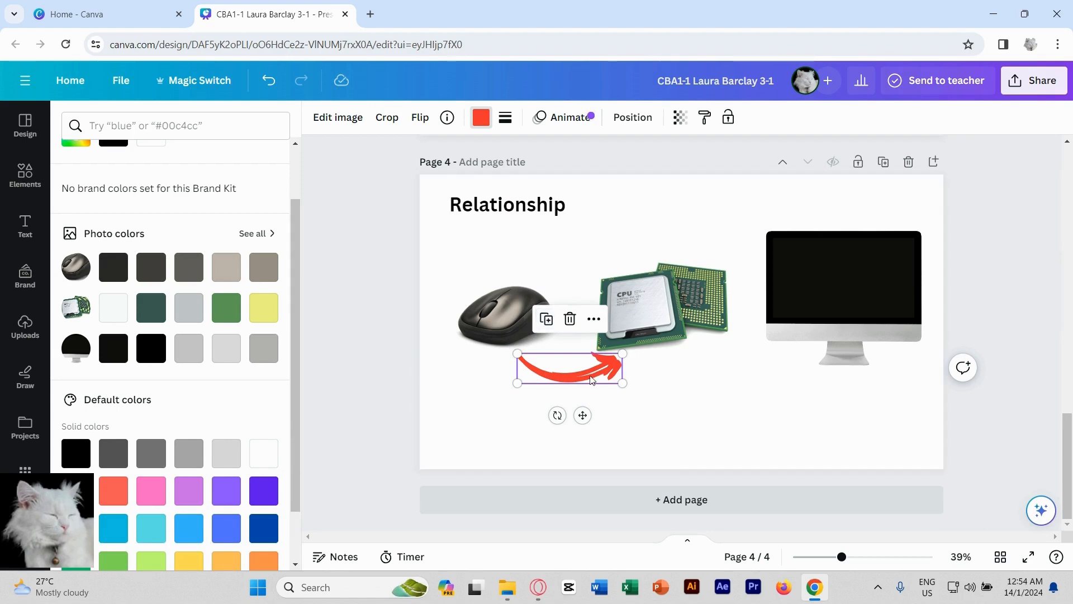
{"action": "left_click_drag", "start_coordinate": [599, 376], "coordinate": [784, 372]}
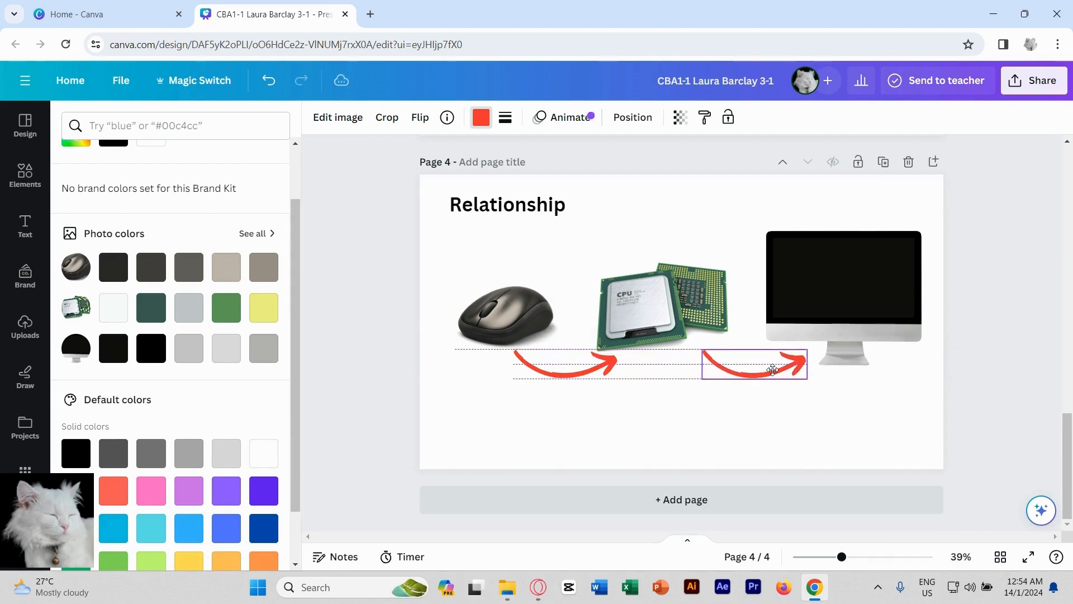
{"action": "left_click", "coordinate": [769, 451]}
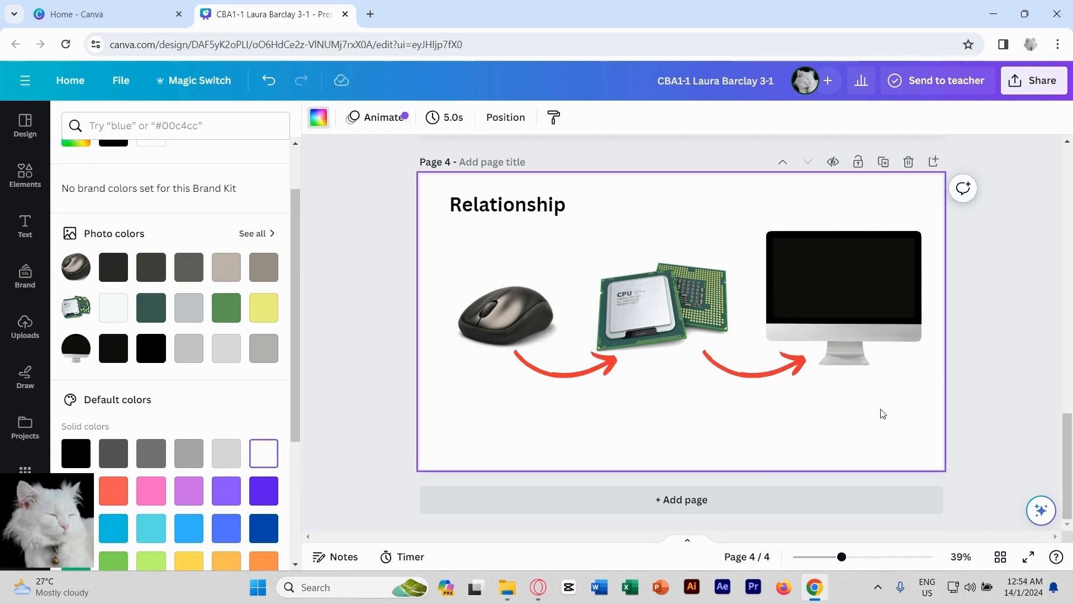
Step: Review all four pages of the presentation, from the title page to the Relationship page
{"action": "scroll", "coordinate": [880, 412], "scroll_direction": "up", "scroll_amount": 5}
{"action": "scroll", "coordinate": [882, 413], "scroll_direction": "up", "scroll_amount": 10}
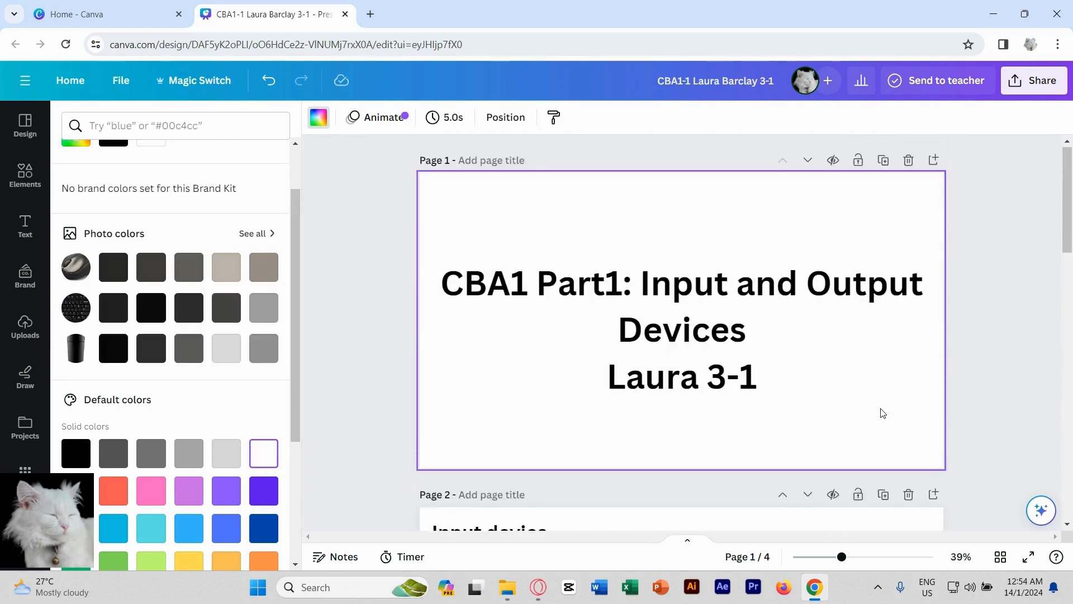
{"action": "scroll", "coordinate": [882, 413], "scroll_direction": "down", "scroll_amount": 5}
{"action": "scroll", "coordinate": [882, 413], "scroll_direction": "down", "scroll_amount": 10}
{"action": "scroll", "coordinate": [882, 413], "scroll_direction": "up", "scroll_amount": 10}
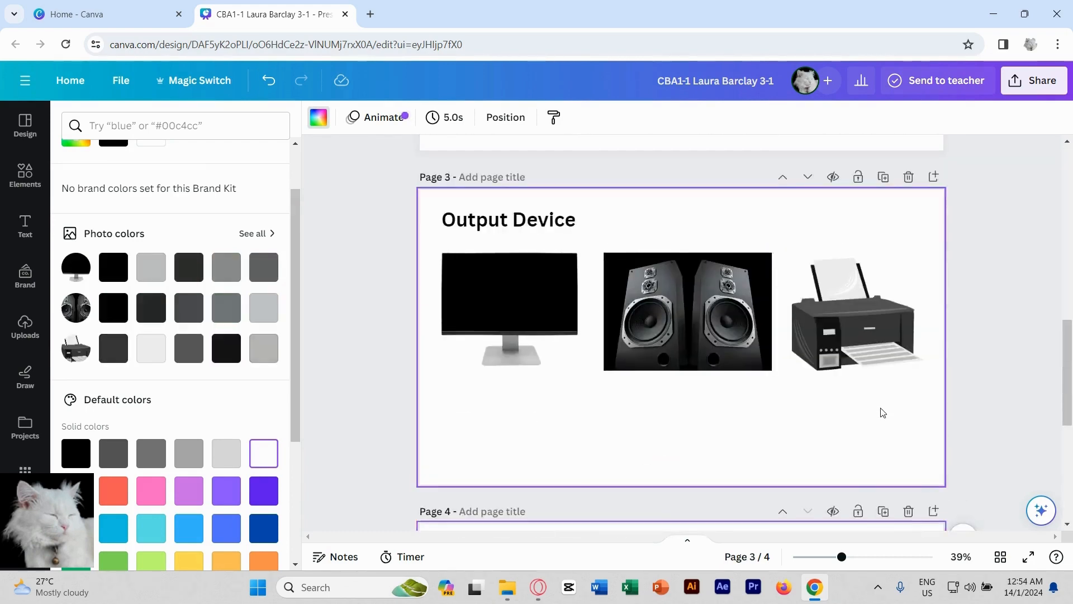
{"action": "scroll", "coordinate": [882, 413], "scroll_direction": "up", "scroll_amount": 5}
{"action": "scroll", "coordinate": [882, 413], "scroll_direction": "down", "scroll_amount": 8}
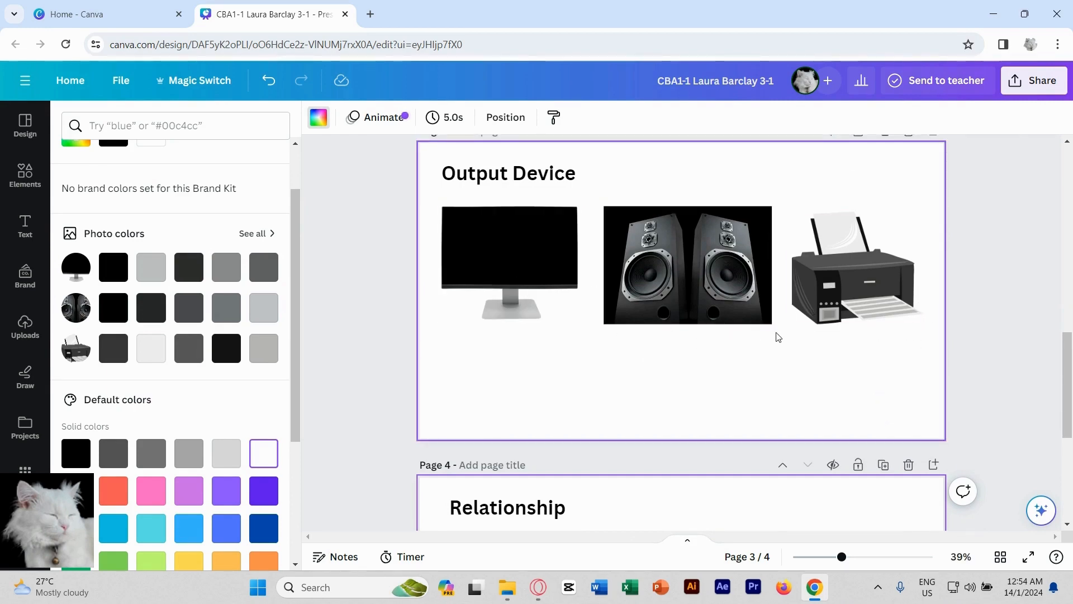
{"action": "scroll", "coordinate": [778, 337], "scroll_direction": "up", "scroll_amount": 10}
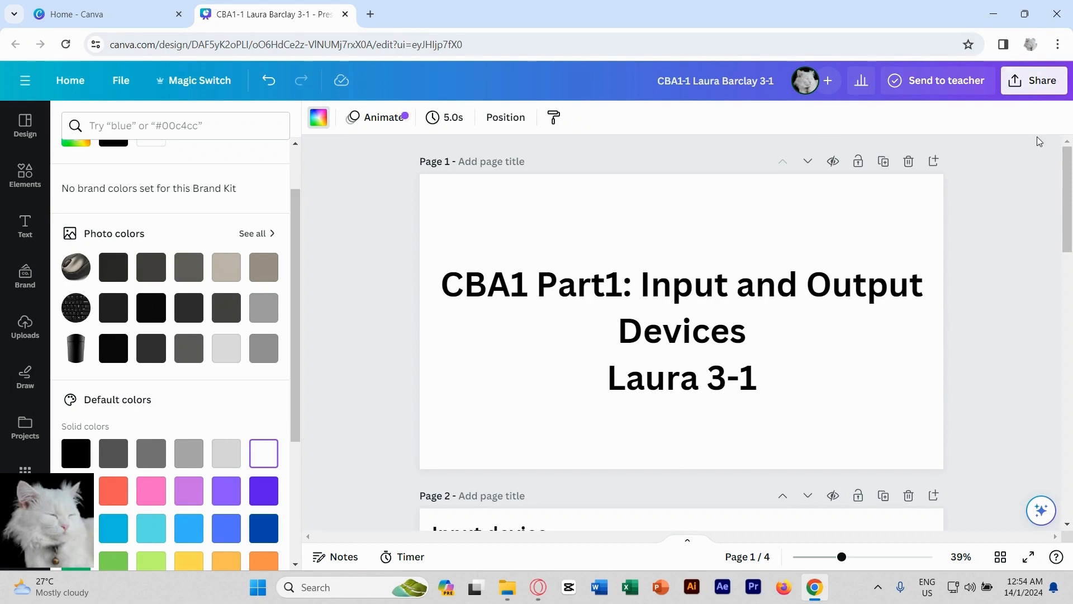
Step: Check the access options of the design's collaboration link and copy the link with "Only you can access"
{"action": "left_click", "coordinate": [1033, 85]}
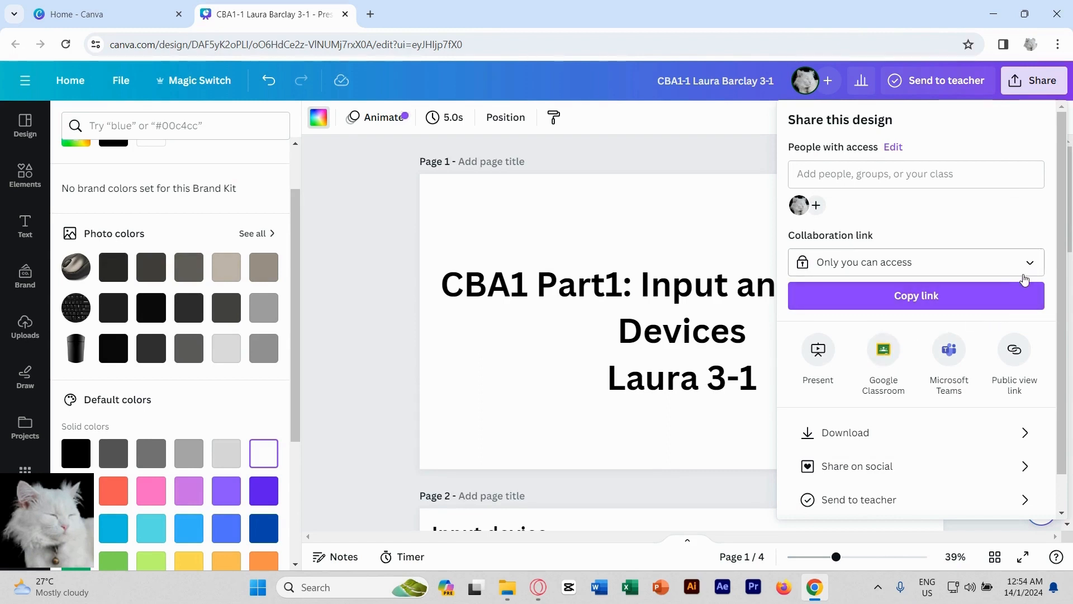
{"action": "left_click", "coordinate": [1026, 274]}
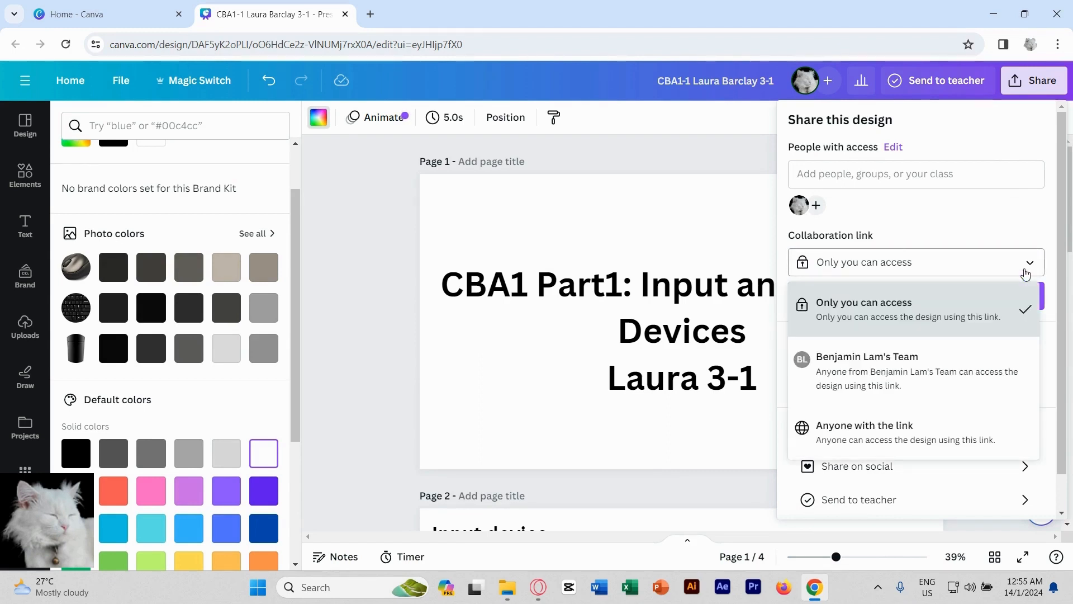
{"action": "left_click", "coordinate": [1025, 274]}
{"action": "left_click", "coordinate": [1025, 273]}
{"action": "left_click", "coordinate": [1025, 273]}
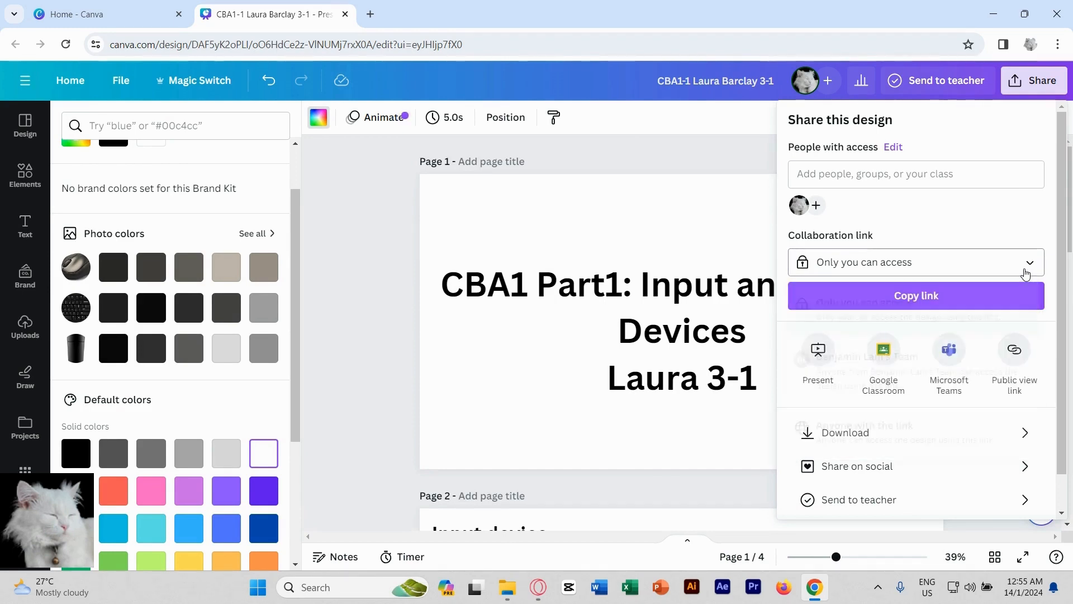
{"action": "left_click", "coordinate": [941, 307]}
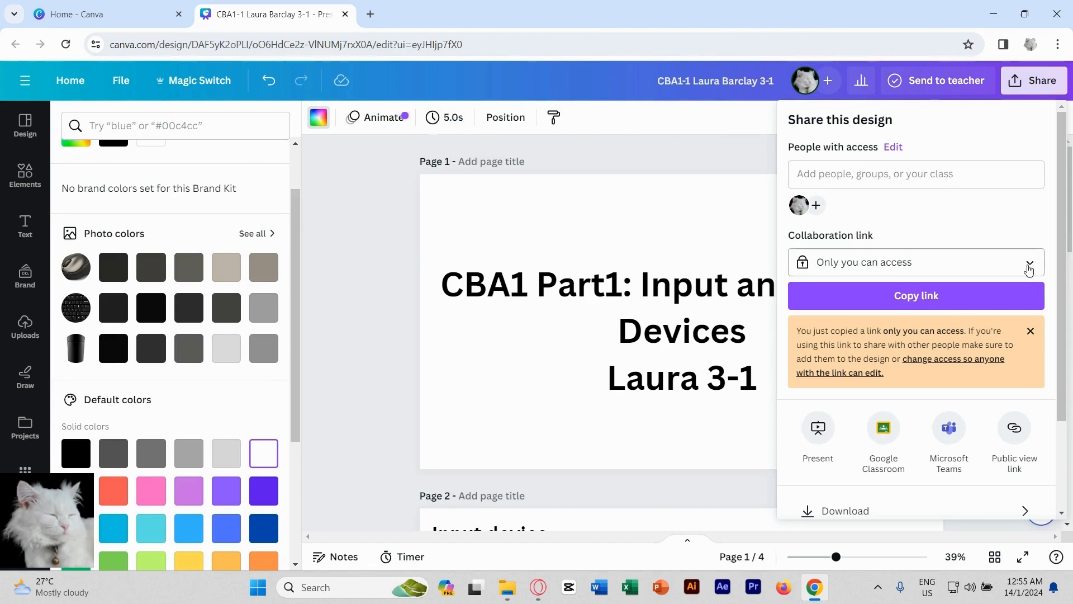
Step: Download all pages of the presentation as a PPTX file and dismiss the download notice
{"action": "scroll", "coordinate": [950, 336], "scroll_direction": "down", "scroll_amount": 3}
{"action": "left_click", "coordinate": [943, 394]}
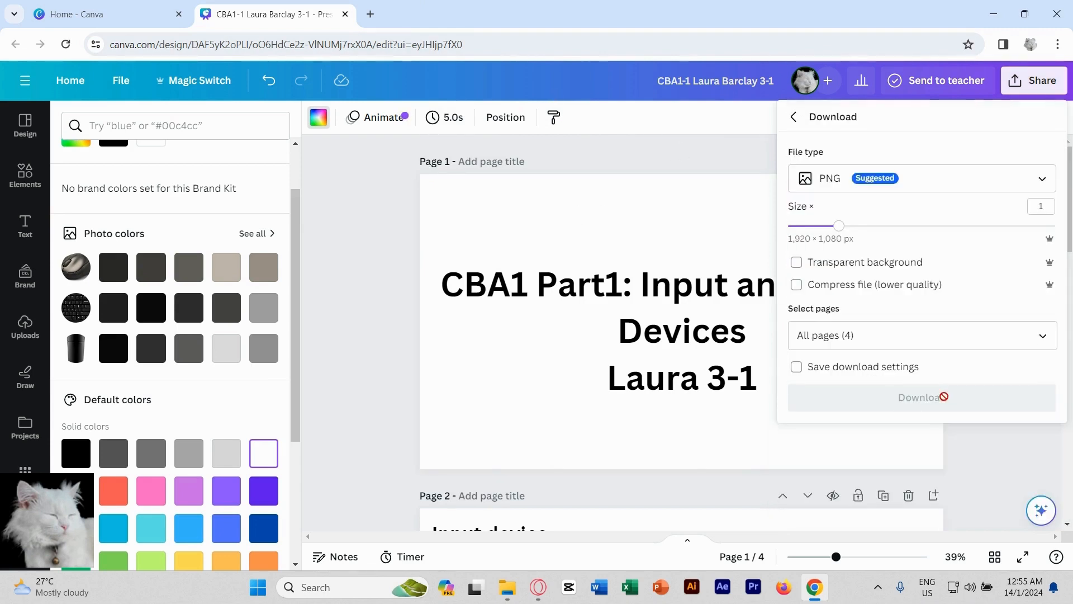
{"action": "left_click", "coordinate": [1006, 184]}
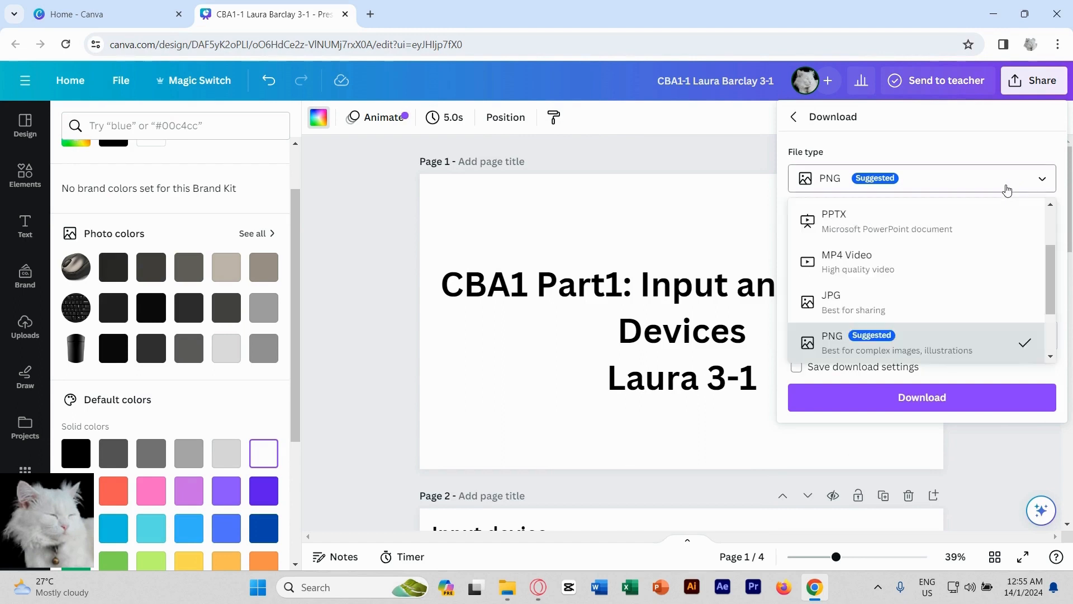
{"action": "scroll", "coordinate": [968, 207], "scroll_direction": "up", "scroll_amount": 1}
{"action": "left_click", "coordinate": [922, 267]}
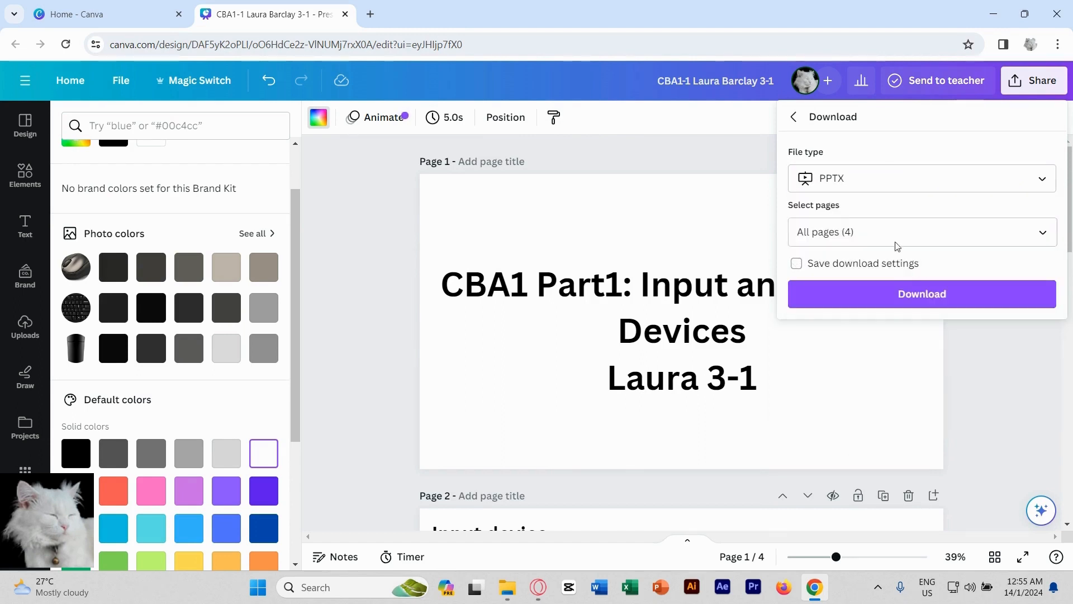
{"action": "left_click", "coordinate": [943, 298]}
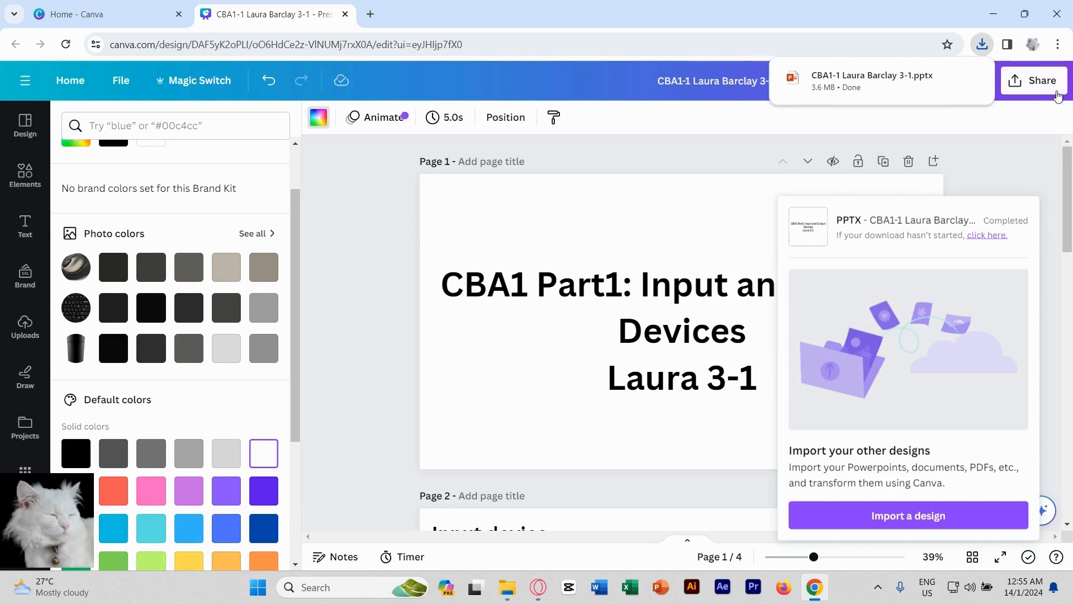
{"action": "left_click", "coordinate": [1003, 159]}
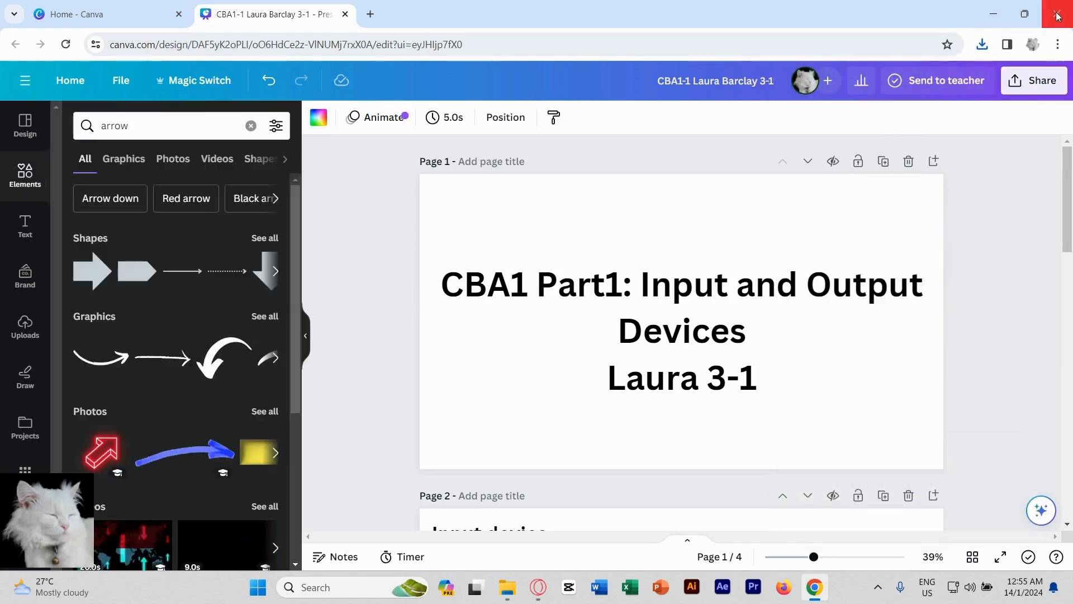